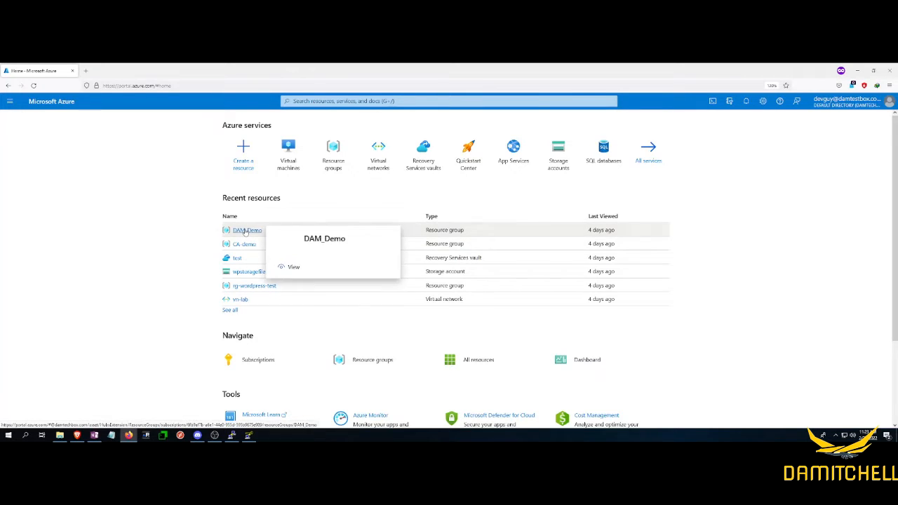
Open the vn-lab virtual network in the DAM_Demo resource group, view its address space, and go to its subnets
{"action": "left_click", "coordinate": [245, 230]}
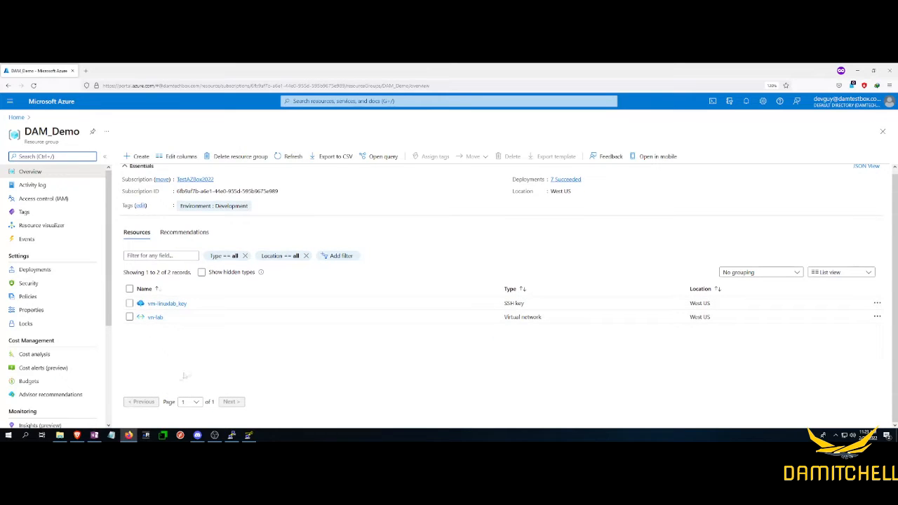
{"action": "left_click", "coordinate": [156, 317]}
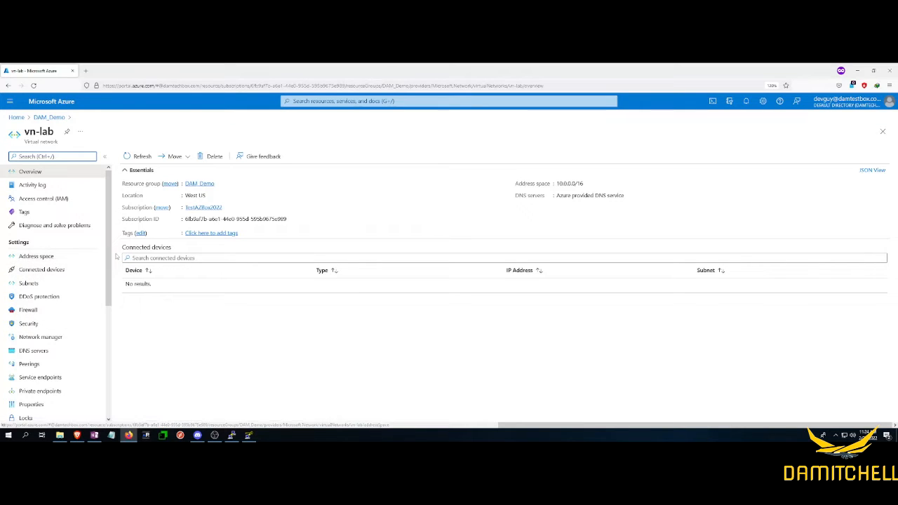
{"action": "left_click", "coordinate": [61, 256]}
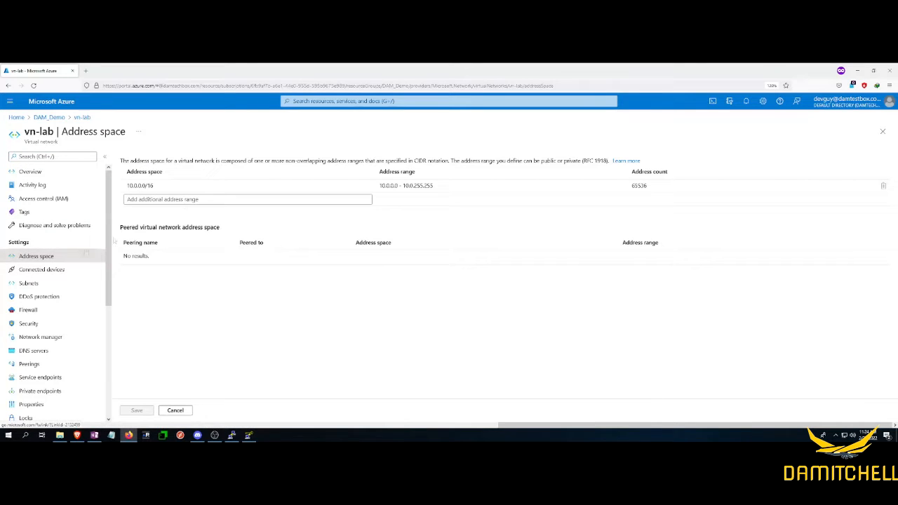
{"action": "left_click", "coordinate": [54, 286]}
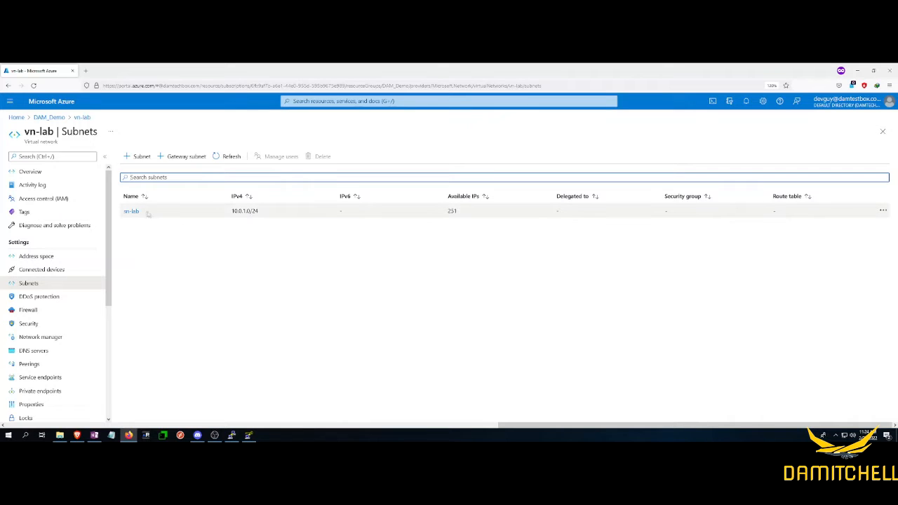
Add a subnet named sn-lb-basic with the address range 10.0.2.0/24 to the vn-lab virtual network
{"action": "left_click", "coordinate": [142, 155]}
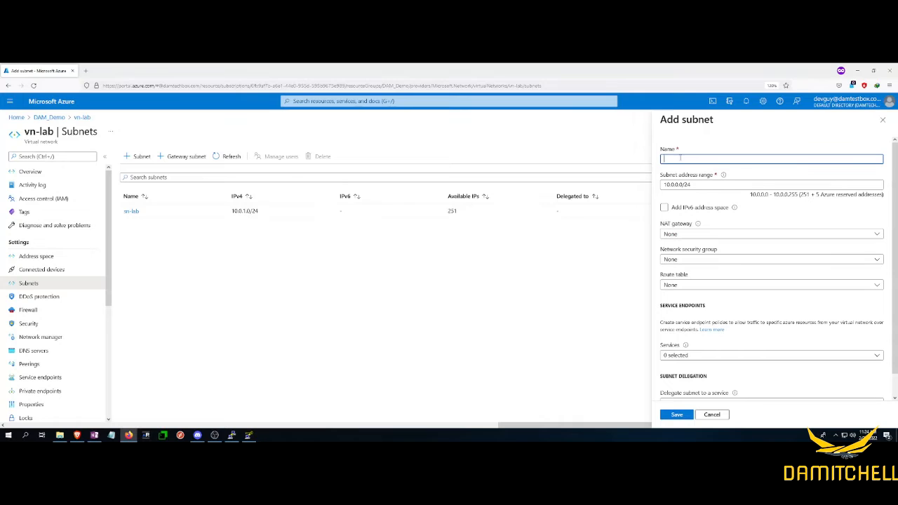
{"action": "type", "text": "sn-lb"}
{"action": "type", "text": "-basic"}
{"action": "key", "text": "Tab"}
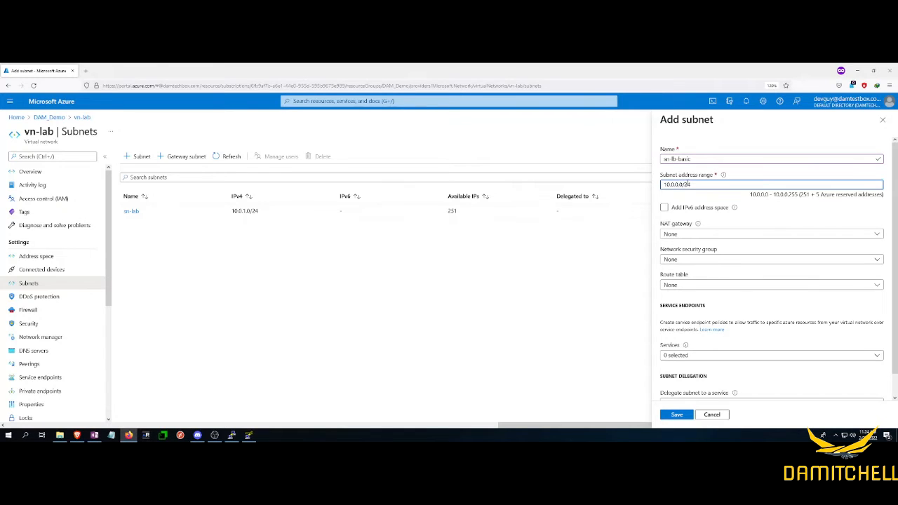
{"action": "key", "text": "BackSpace"}
{"action": "type", "text": "2"}
{"action": "scroll", "coordinate": [692, 353], "scroll_direction": "down", "scroll_amount": 1}
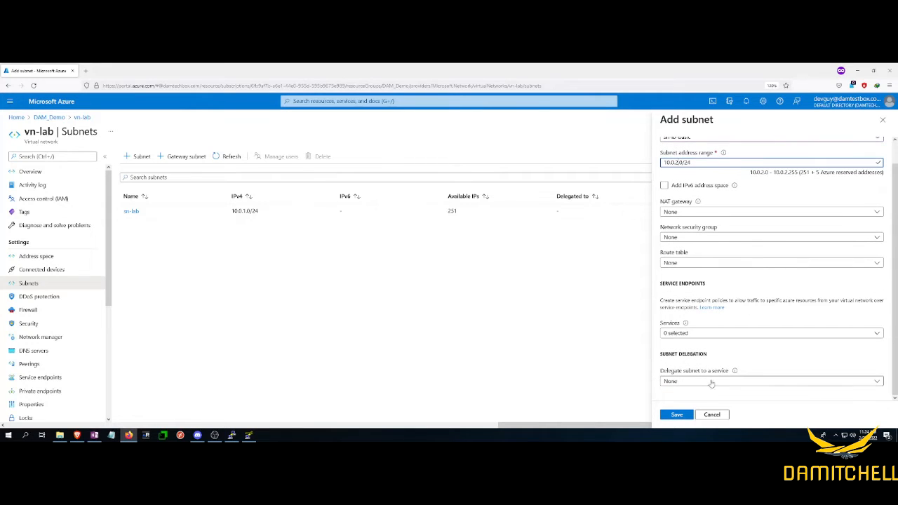
{"action": "left_click", "coordinate": [676, 417]}
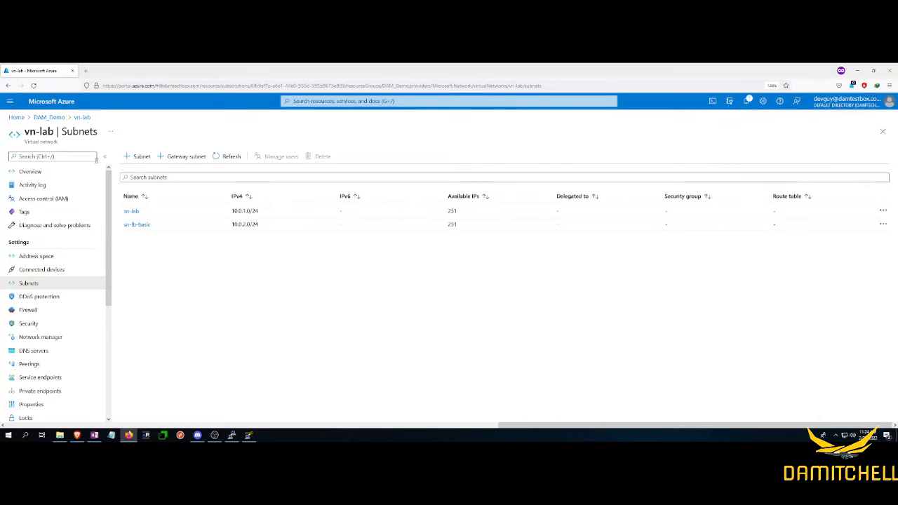
Add another subnet named sn-lb-stand with the address range 10.0.3.0/24 to the vn-lab virtual network
{"action": "left_click", "coordinate": [138, 156]}
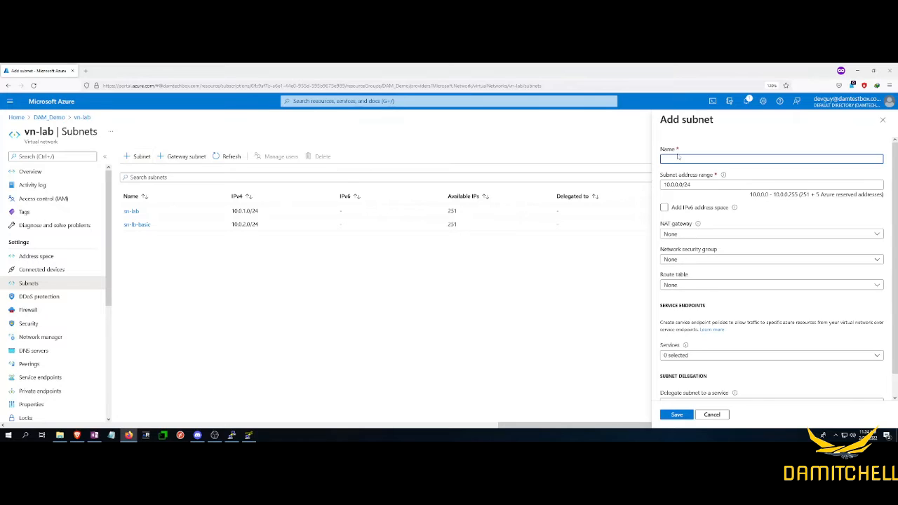
{"action": "type", "text": "sn-"}
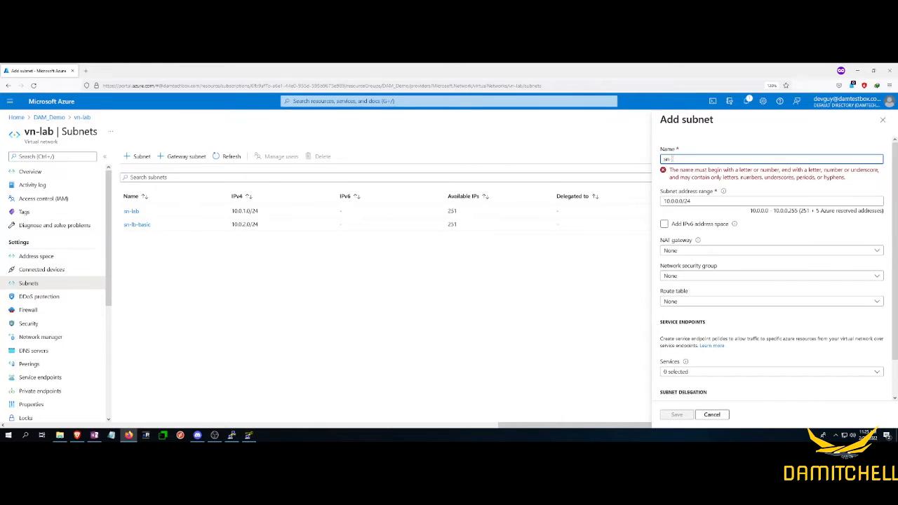
{"action": "type", "text": "lb-st"}
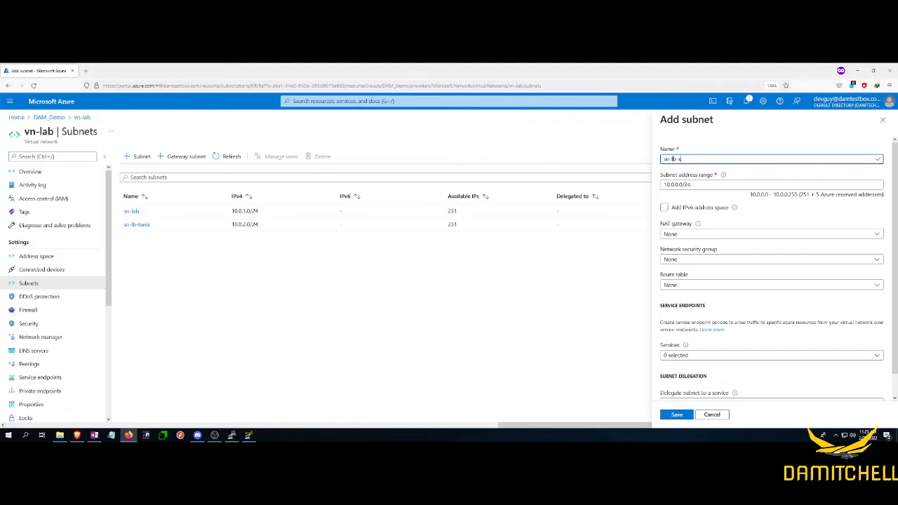
{"action": "type", "text": "and"}
{"action": "left_click", "coordinate": [678, 185]}
{"action": "key", "text": "BackSpace"}
{"action": "type", "text": "3"}
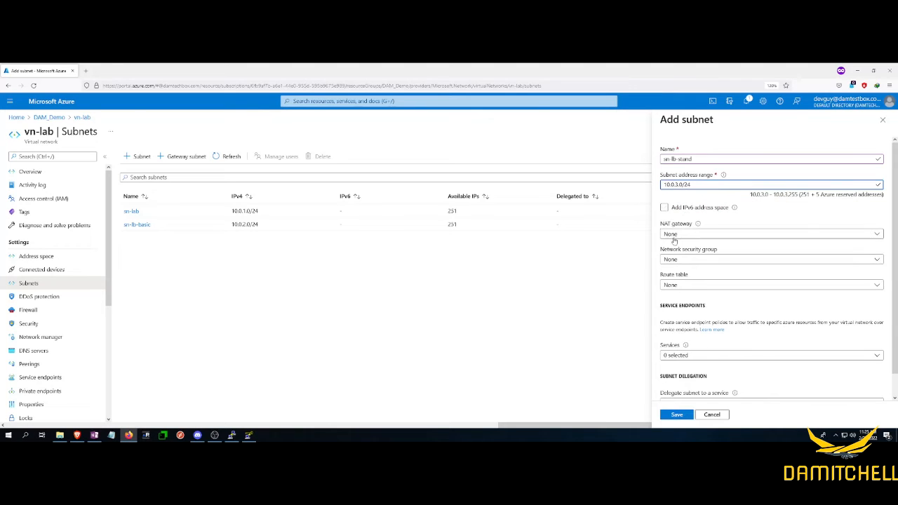
{"action": "scroll", "coordinate": [682, 406], "scroll_direction": "down", "scroll_amount": 1}
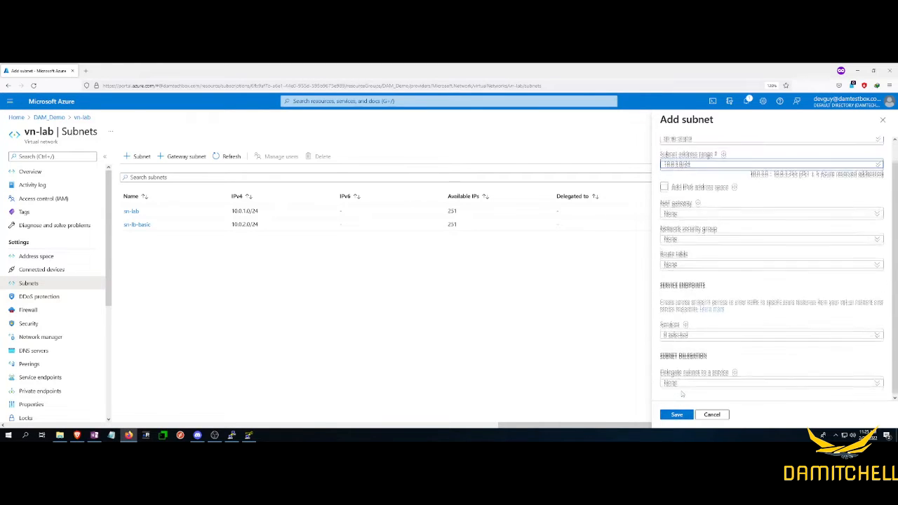
{"action": "left_click", "coordinate": [675, 416]}
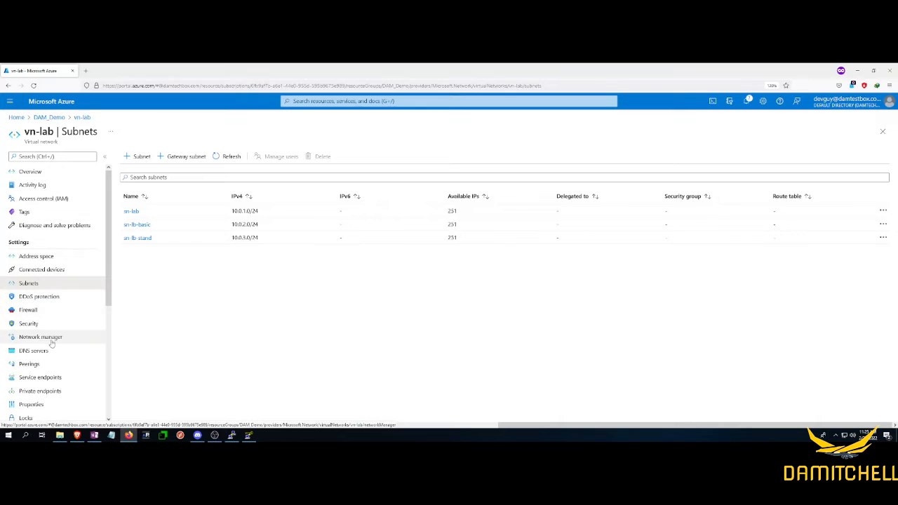
Search the portal for "load" and open the Load balancers service
{"action": "scroll", "coordinate": [55, 339], "scroll_direction": "down", "scroll_amount": 3}
{"action": "scroll", "coordinate": [52, 338], "scroll_direction": "up", "scroll_amount": 3}
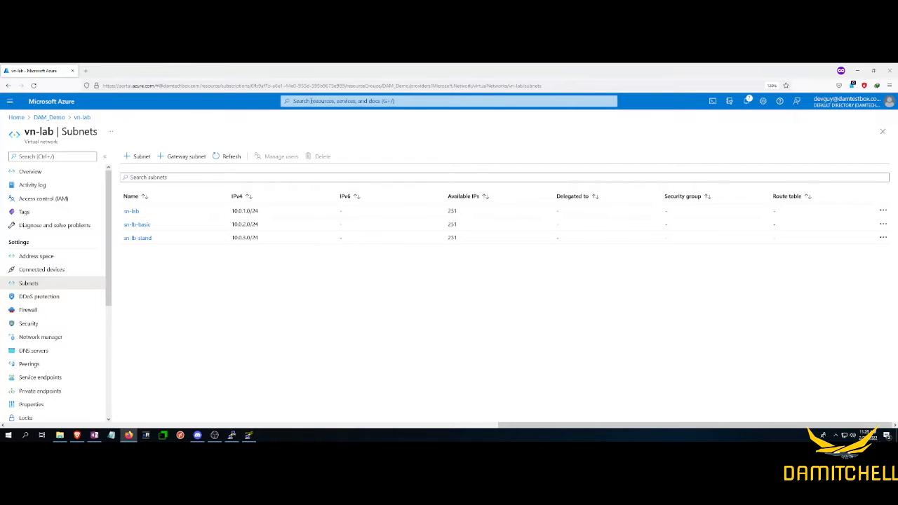
{"action": "left_click", "coordinate": [312, 101]}
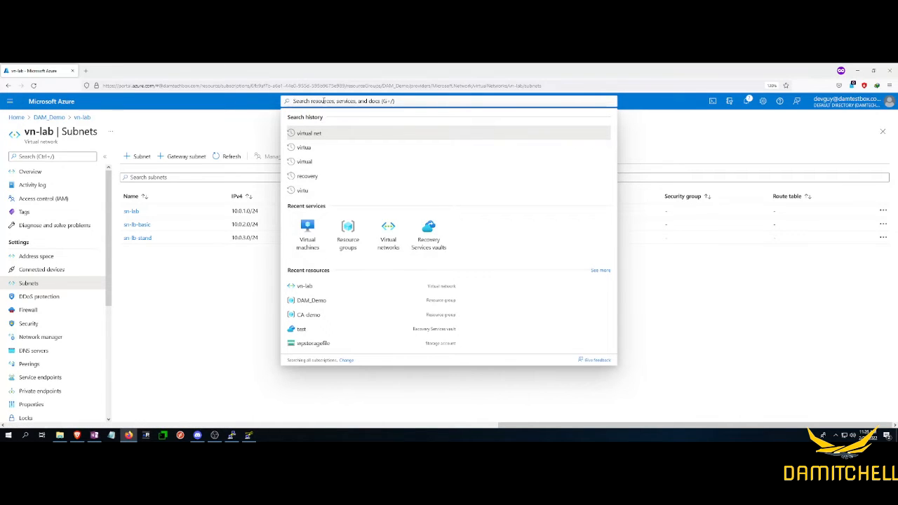
{"action": "type", "text": "b"}
{"action": "key", "text": "BackSpace"}
{"action": "type", "text": "load"}
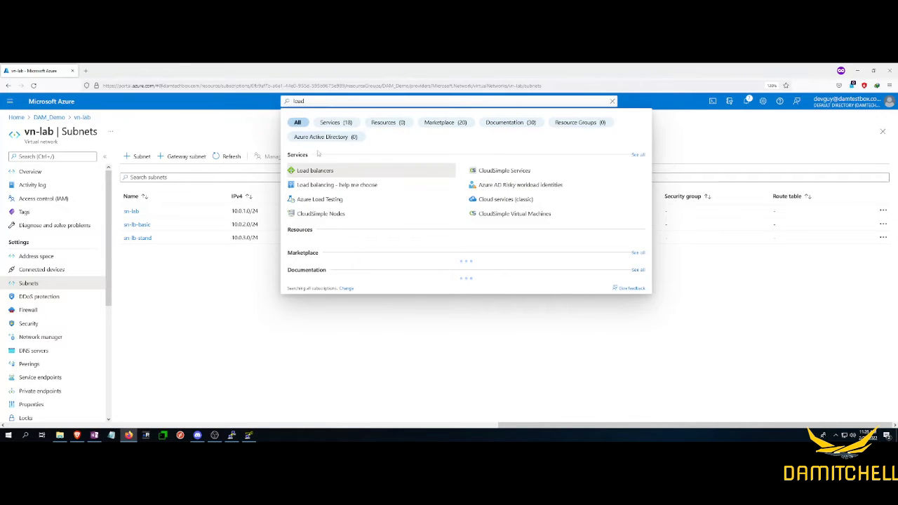
{"action": "left_click", "coordinate": [319, 171]}
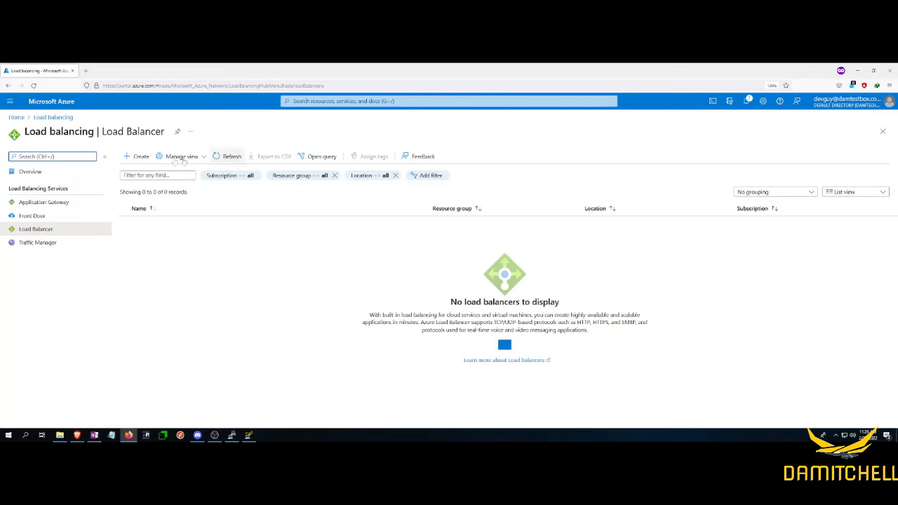
Start a new load balancer in the DAM_Demo resource group, named lb-bs-test with the Basic SKU, and proceed to its frontend IP configuration
{"action": "left_click", "coordinate": [132, 156]}
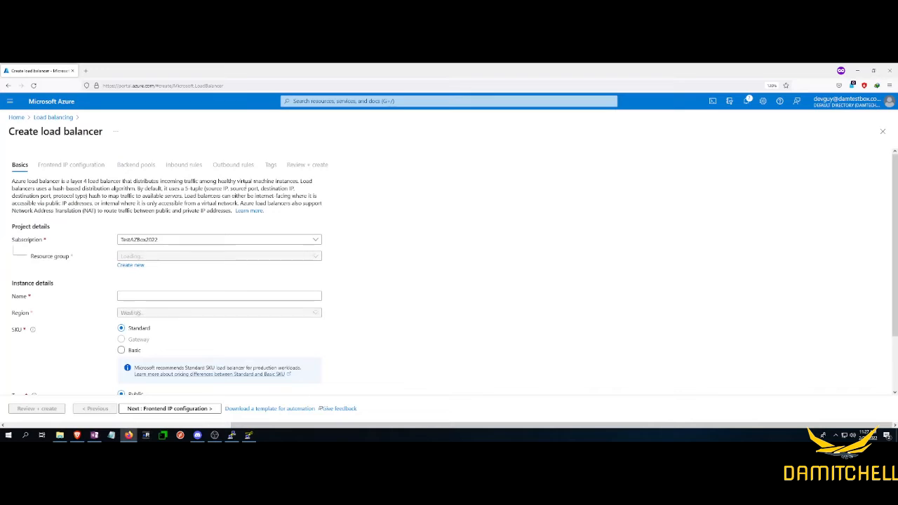
{"action": "scroll", "coordinate": [210, 210], "scroll_direction": "down", "scroll_amount": 1}
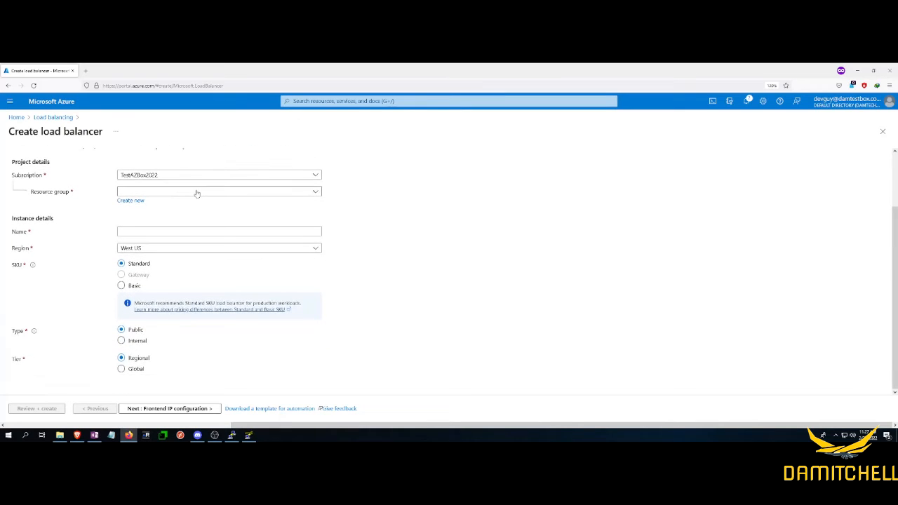
{"action": "left_click", "coordinate": [196, 192]}
{"action": "left_click", "coordinate": [140, 234]}
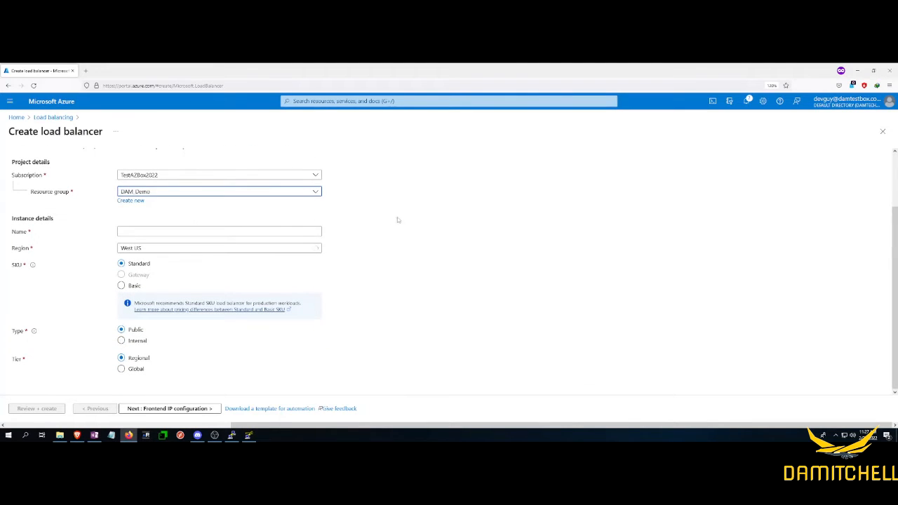
{"action": "left_click", "coordinate": [148, 230]}
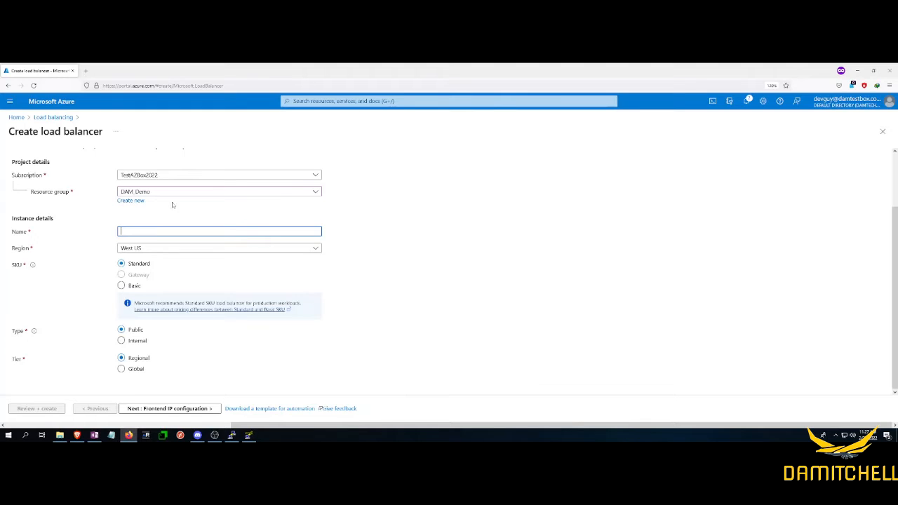
{"action": "left_click", "coordinate": [123, 286]}
{"action": "type", "text": "lb-"}
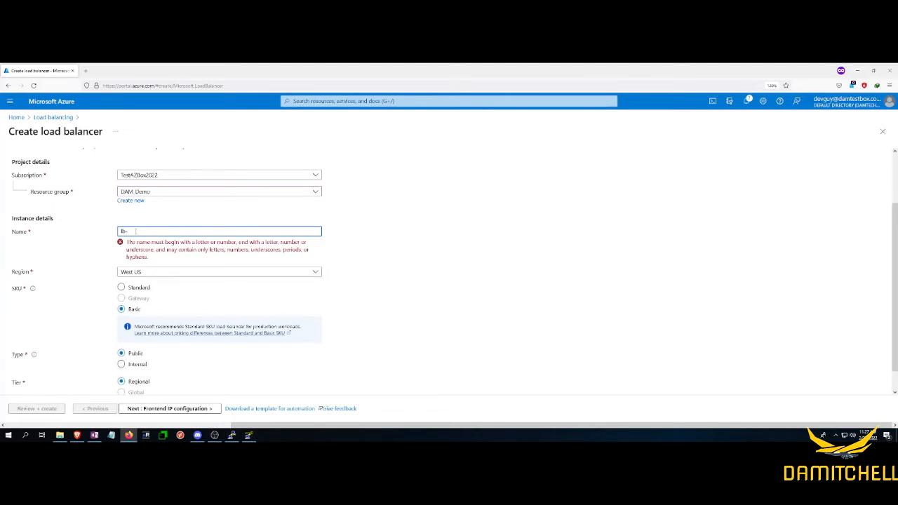
{"action": "type", "text": "bs-test"}
{"action": "left_click", "coordinate": [470, 256]}
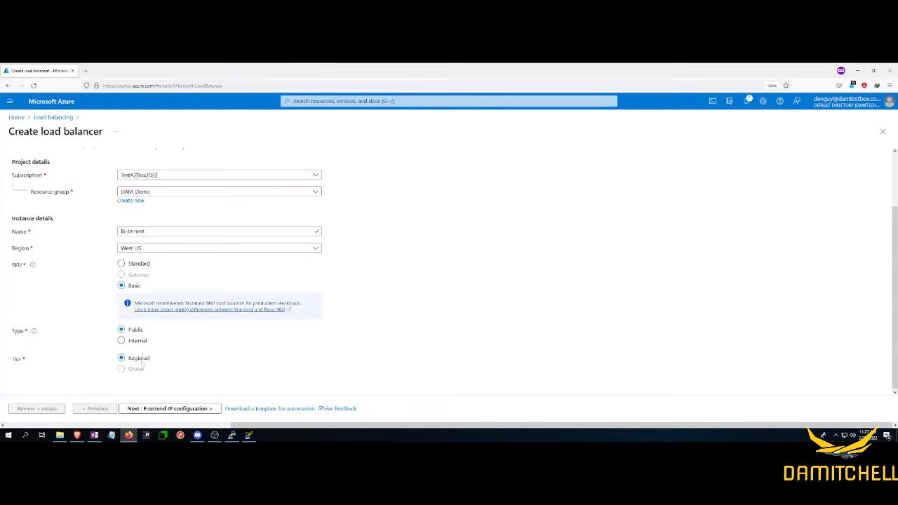
{"action": "left_click", "coordinate": [183, 409]}
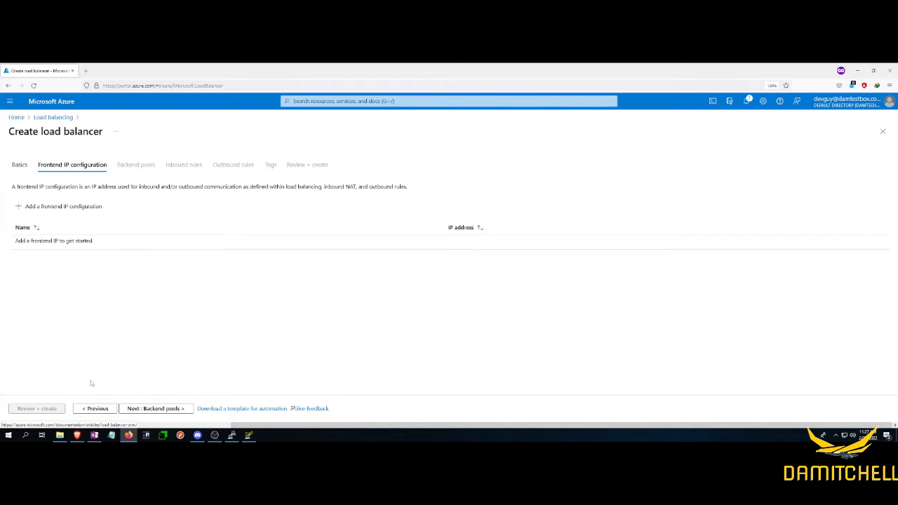
Begin a frontend IP configuration named fe-bs-ip and create a new public IP address named fe-bs-ip for it
{"action": "left_click", "coordinate": [68, 208]}
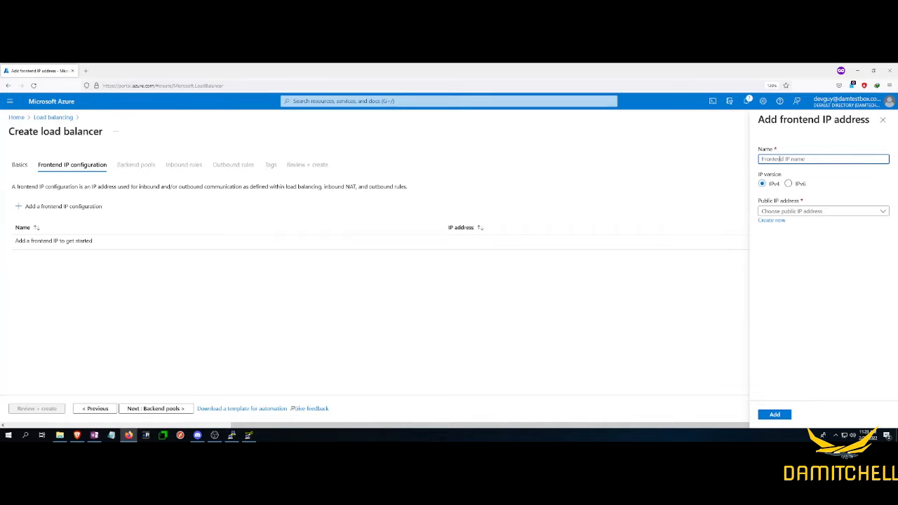
{"action": "type", "text": "fe-be-ip"}
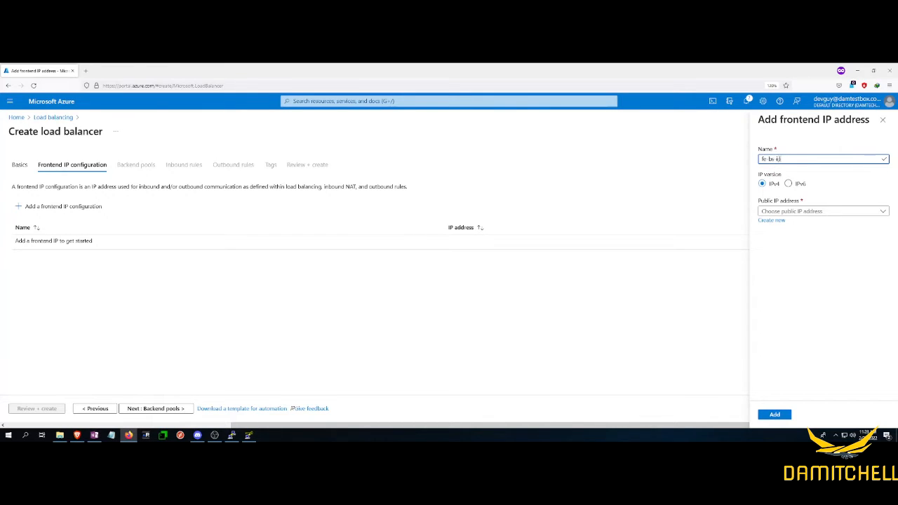
{"action": "left_click", "coordinate": [780, 221]}
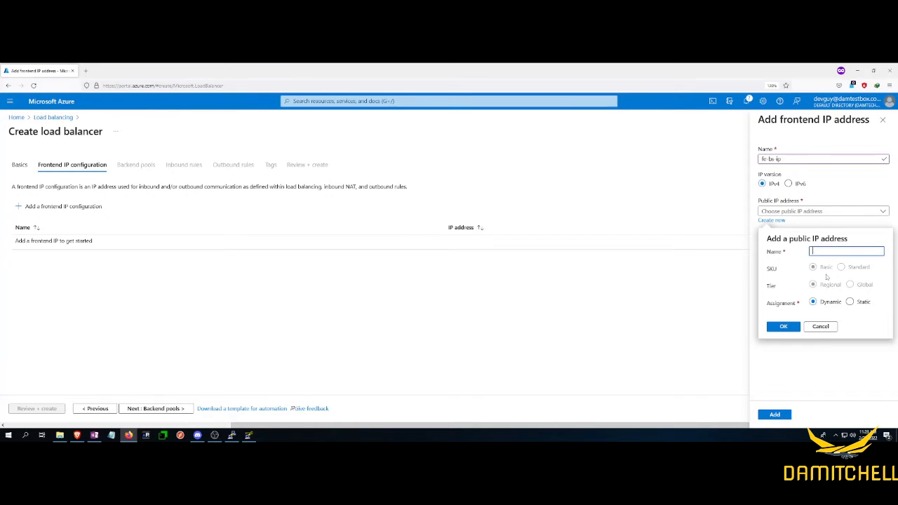
{"action": "type", "text": "fe-"}
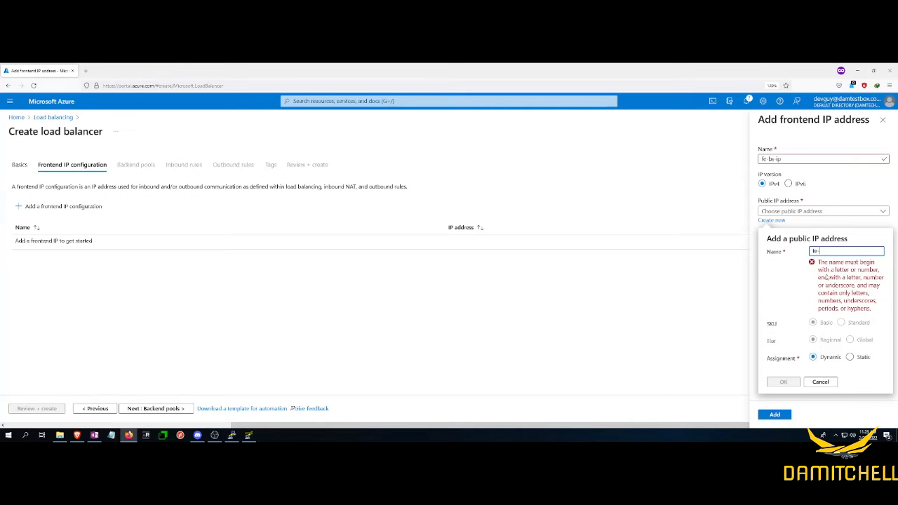
{"action": "type", "text": "bsip"}
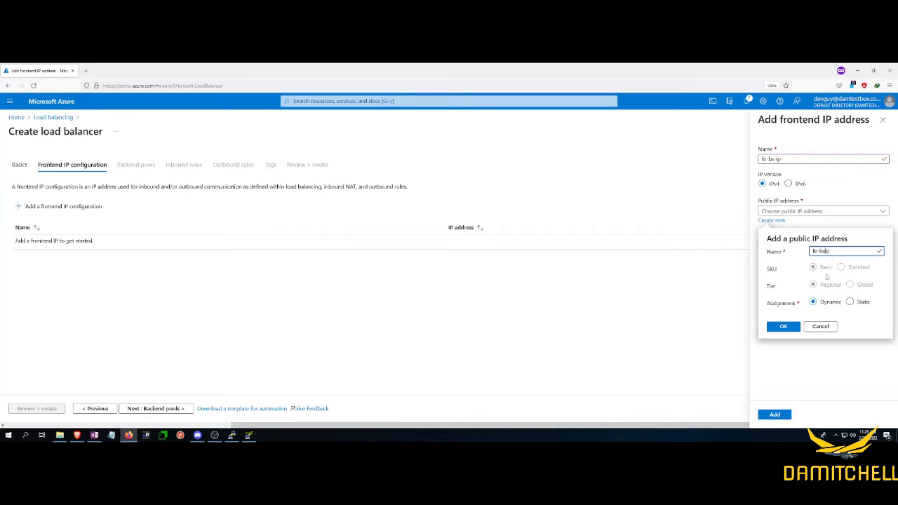
{"action": "type", "text": "-"}
{"action": "left_click", "coordinate": [777, 329]}
Rename the frontend IP configuration to fe-bs-lb and add it to the load balancer
{"action": "left_click", "coordinate": [794, 160]}
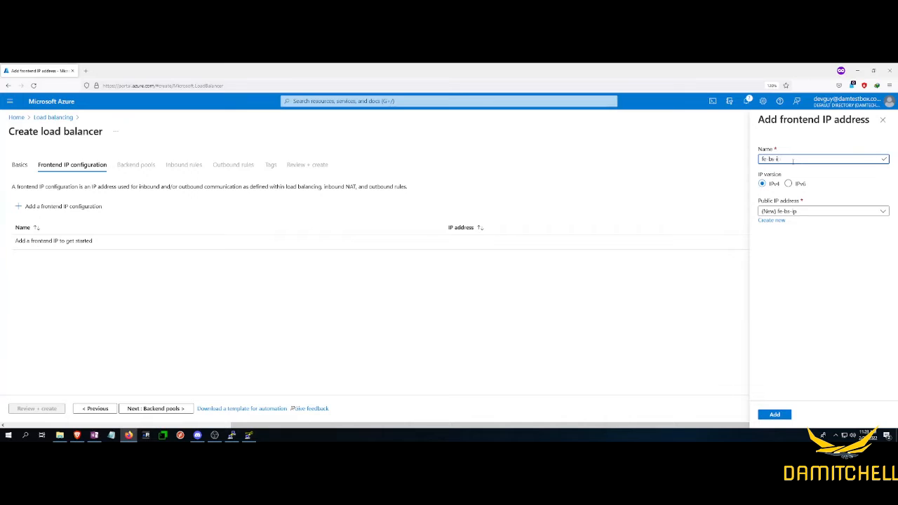
{"action": "type", "text": "lb"}
{"action": "left_click", "coordinate": [775, 415]}
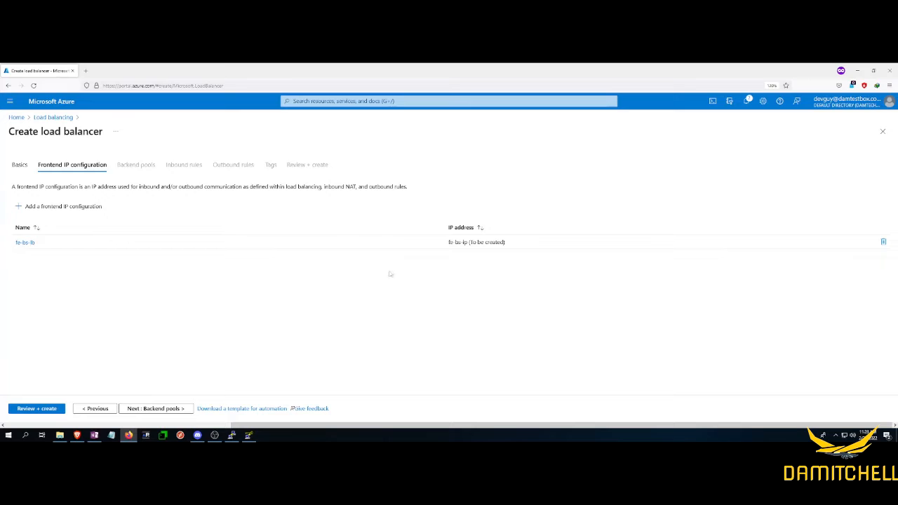
Leave the backend pools, inbound rules, outbound rules and tags at their defaults and create the load balancer
{"action": "left_click", "coordinate": [142, 413]}
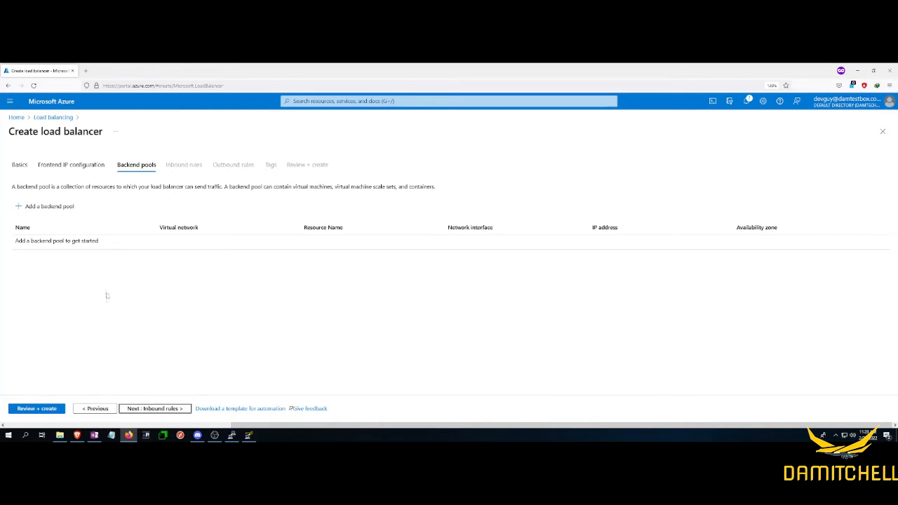
{"action": "left_click", "coordinate": [160, 409]}
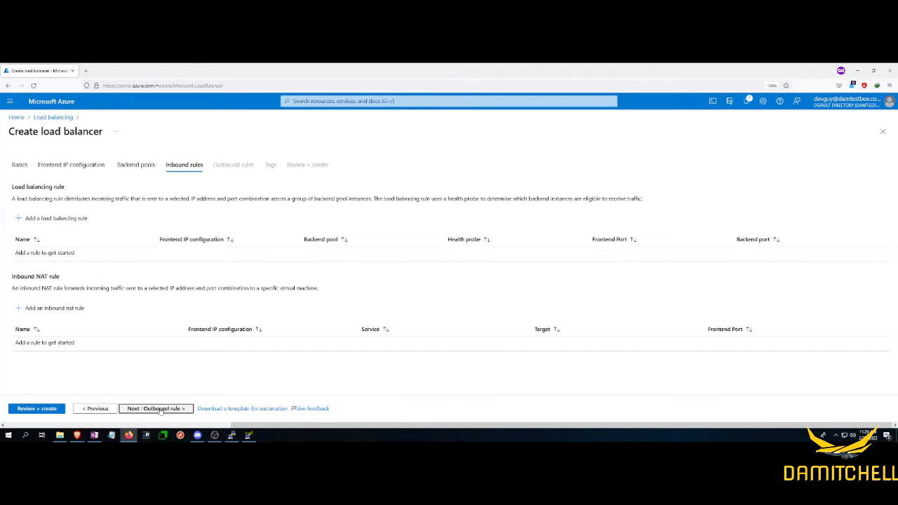
{"action": "left_click", "coordinate": [161, 409]}
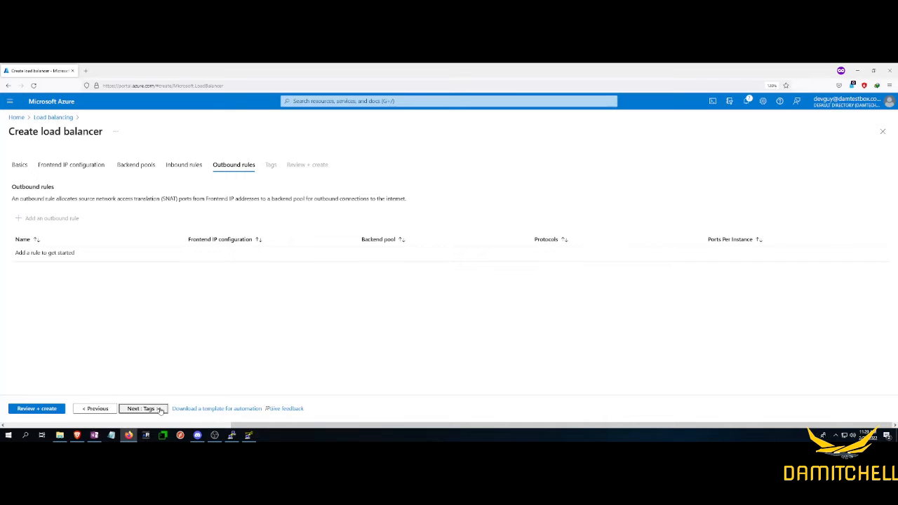
{"action": "left_click", "coordinate": [160, 409]}
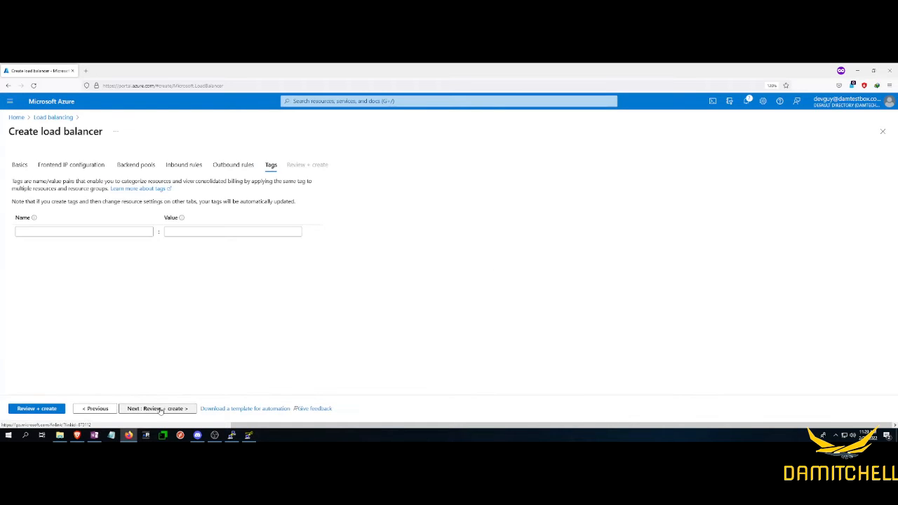
{"action": "left_click", "coordinate": [160, 409]}
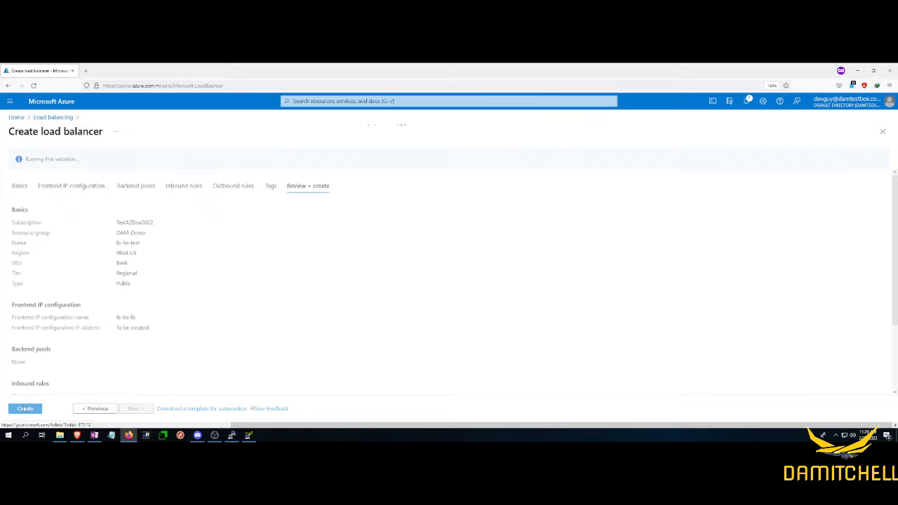
{"action": "left_click", "coordinate": [26, 408]}
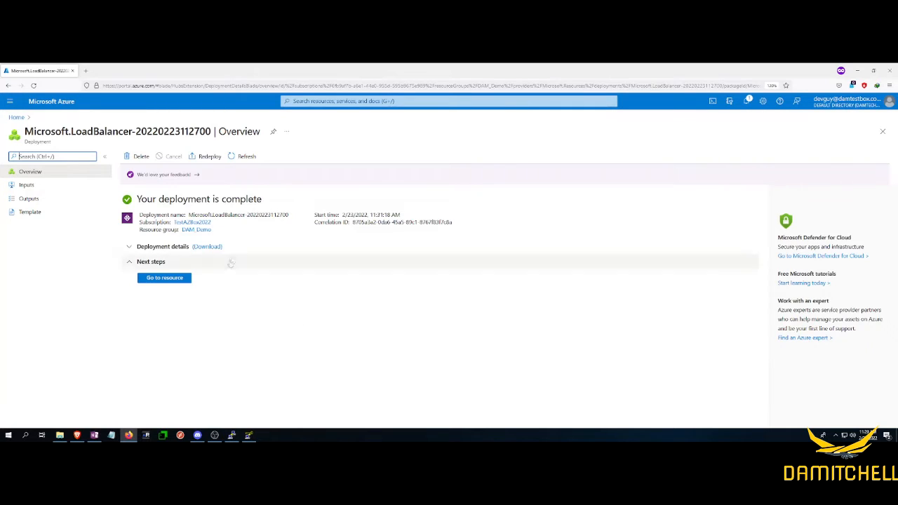
Open the Virtual machines service and start a new virtual machine in the DAM_Demo resource group
{"action": "left_click", "coordinate": [312, 103]}
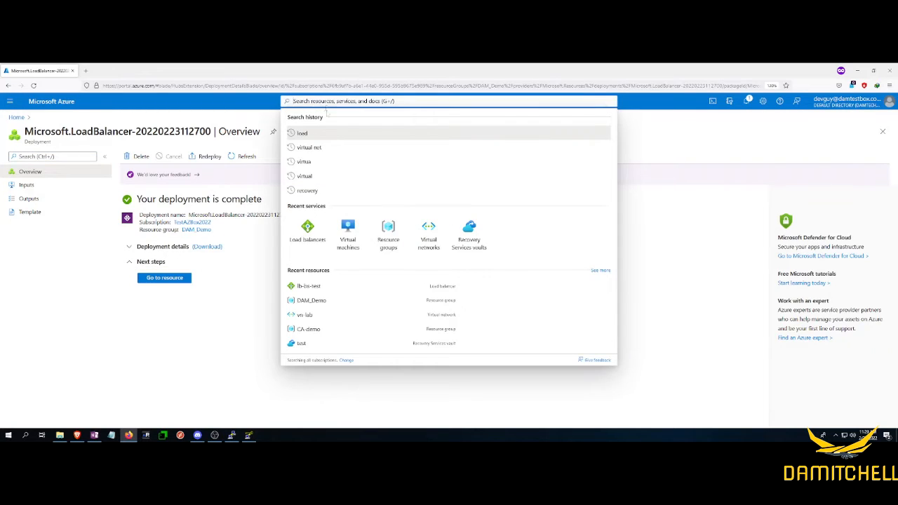
{"action": "left_click", "coordinate": [358, 245]}
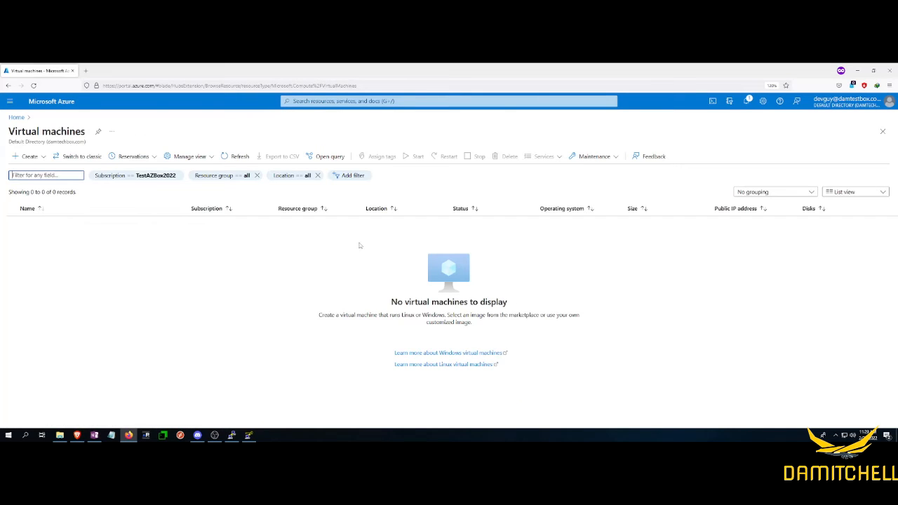
{"action": "left_click", "coordinate": [41, 156]}
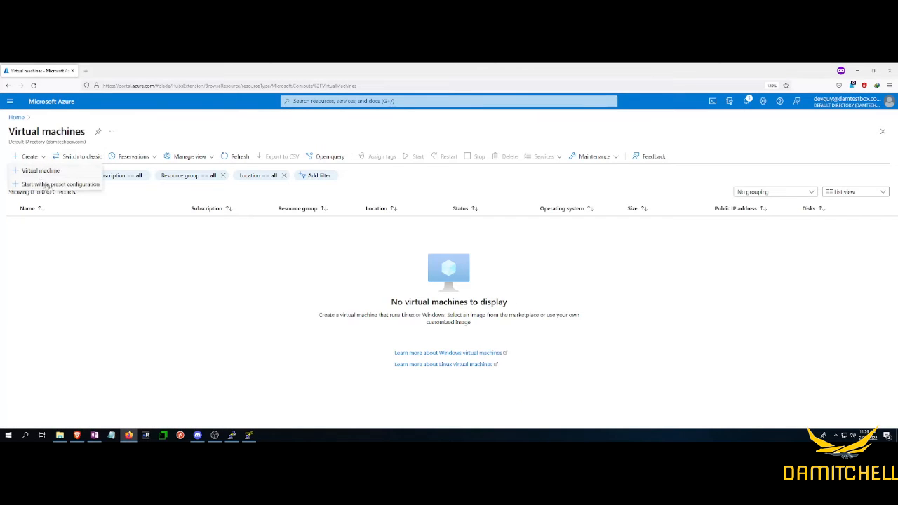
{"action": "left_click", "coordinate": [41, 171]}
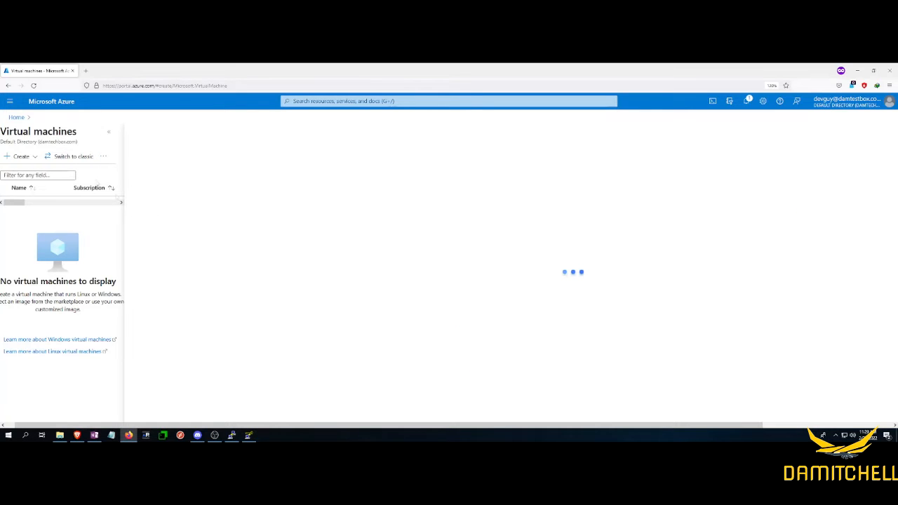
{"action": "left_click", "coordinate": [234, 265]}
{"action": "left_click", "coordinate": [187, 309]}
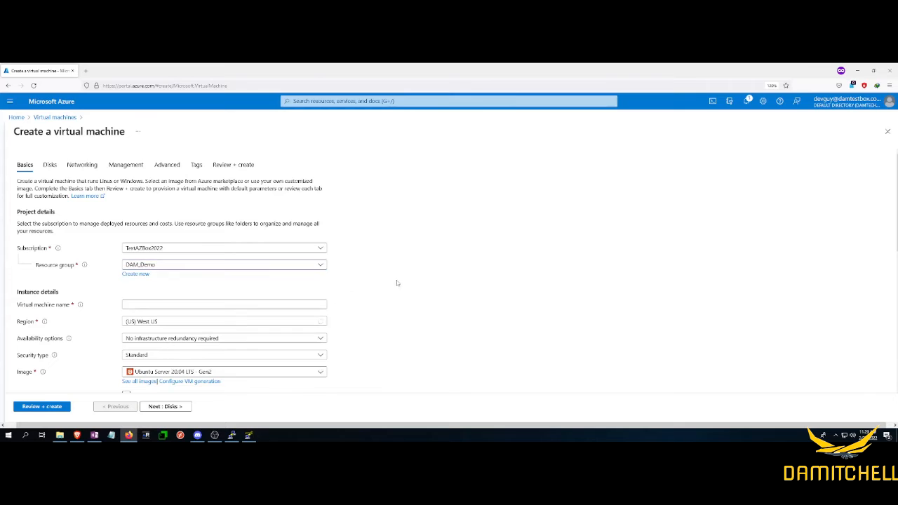
Name the virtual machine vm-test-lin and choose the CentOS-based 7.9 - Gen2 image
{"action": "scroll", "coordinate": [396, 280], "scroll_direction": "down", "scroll_amount": 2}
{"action": "left_click", "coordinate": [155, 216]}
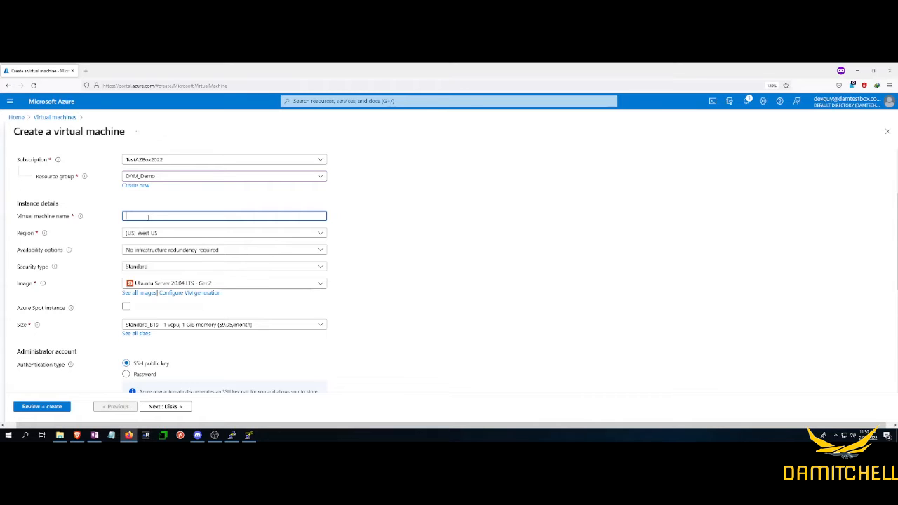
{"action": "type", "text": "vm-"}
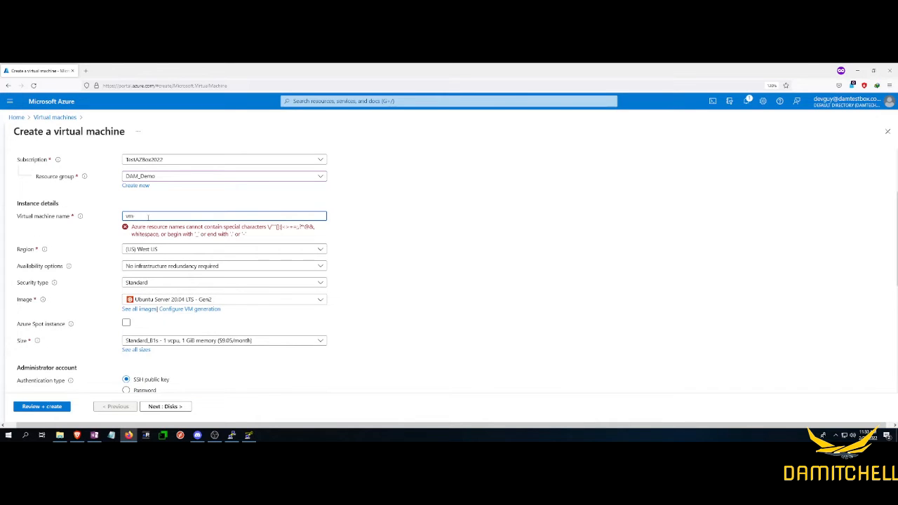
{"action": "type", "text": "test"}
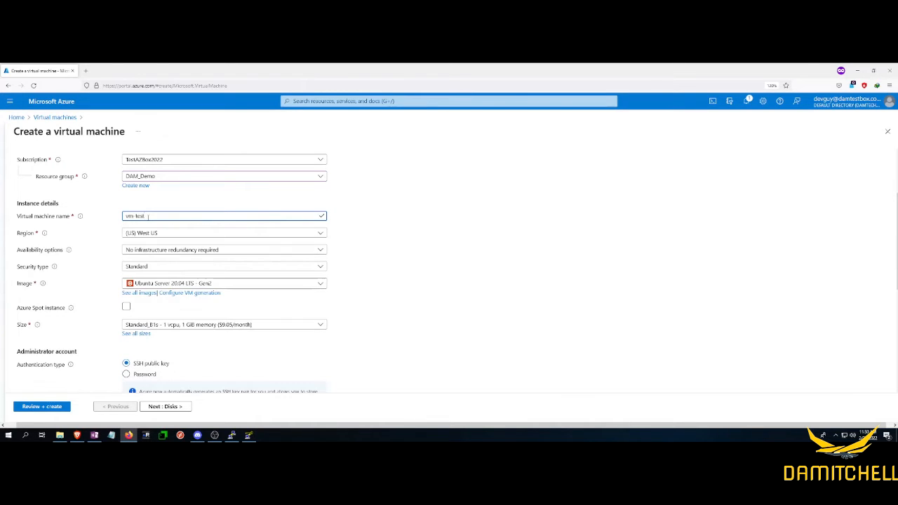
{"action": "type", "text": "-lin"}
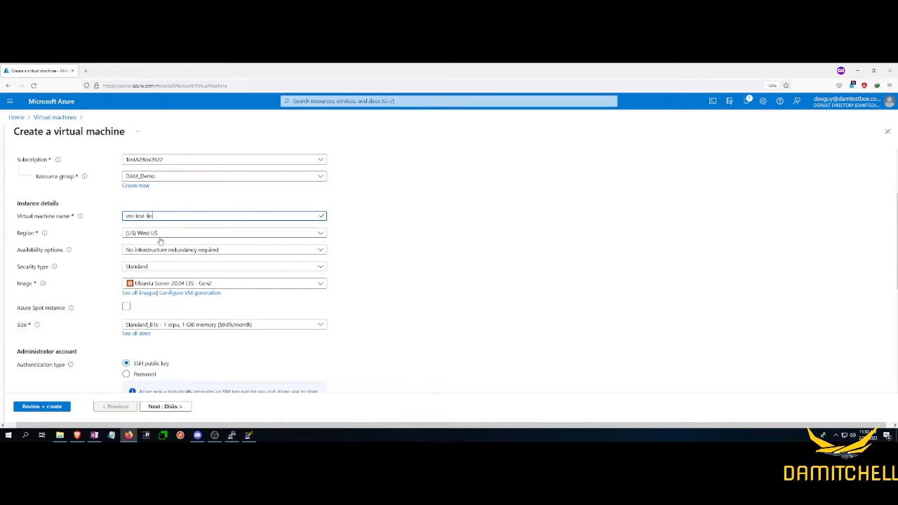
{"action": "left_click", "coordinate": [184, 283]}
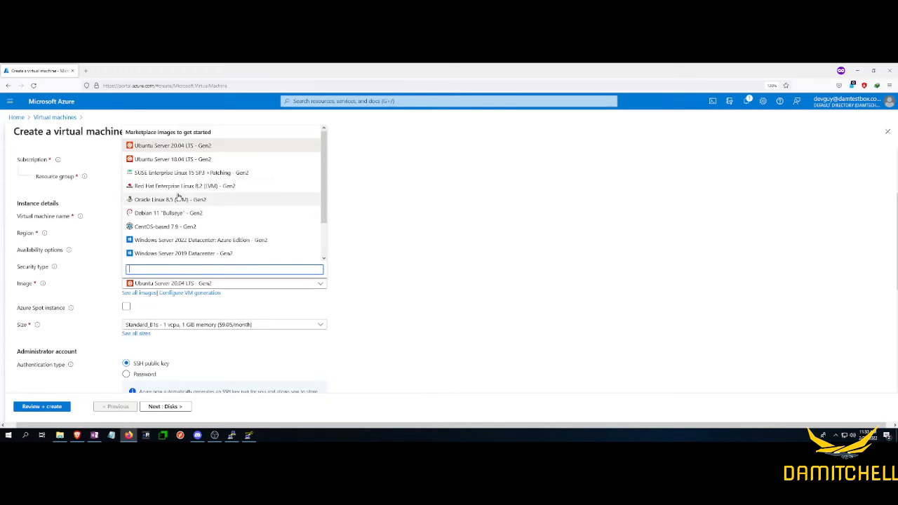
{"action": "left_click", "coordinate": [182, 227]}
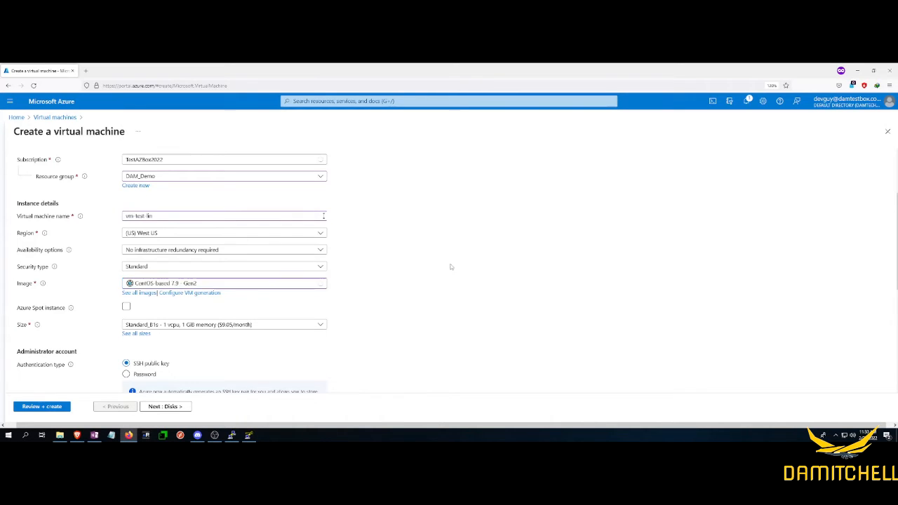
Set the SSH public key source to an existing key stored in Azure and select vm-linuxlab_key
{"action": "scroll", "coordinate": [451, 267], "scroll_direction": "down", "scroll_amount": 3}
{"action": "scroll", "coordinate": [353, 278], "scroll_direction": "up", "scroll_amount": 1}
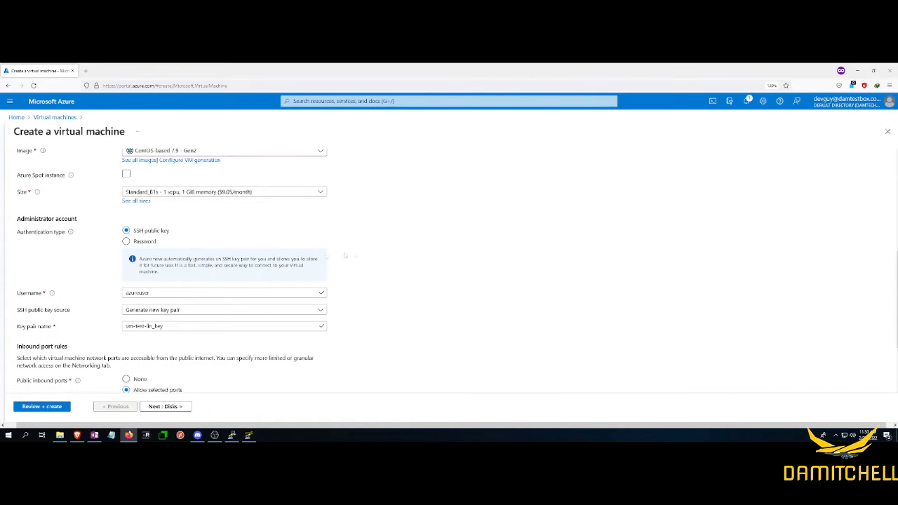
{"action": "scroll", "coordinate": [449, 321], "scroll_direction": "down", "scroll_amount": 1}
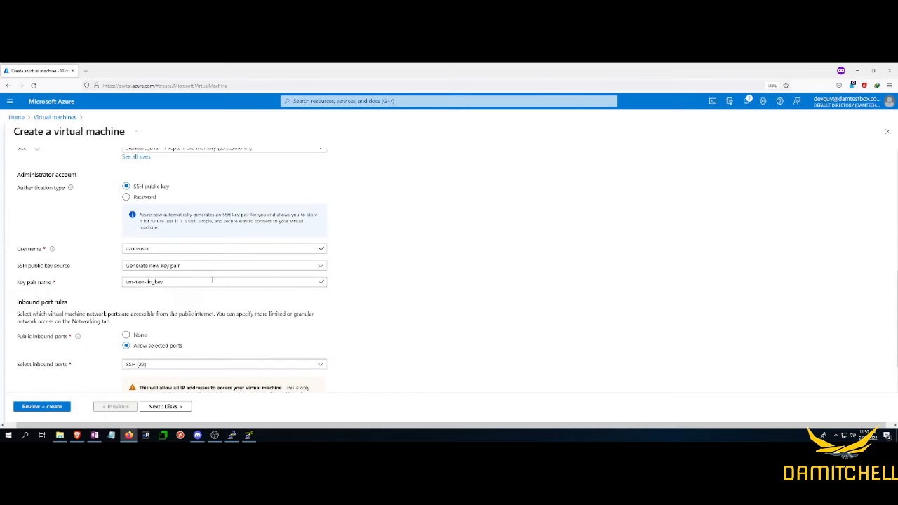
{"action": "left_click", "coordinate": [169, 266]}
{"action": "left_click", "coordinate": [172, 289]}
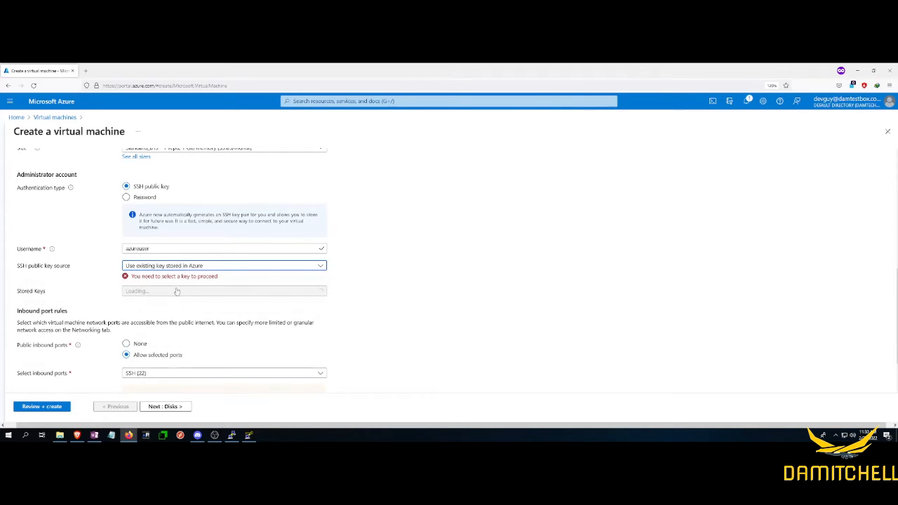
{"action": "left_click", "coordinate": [185, 291]}
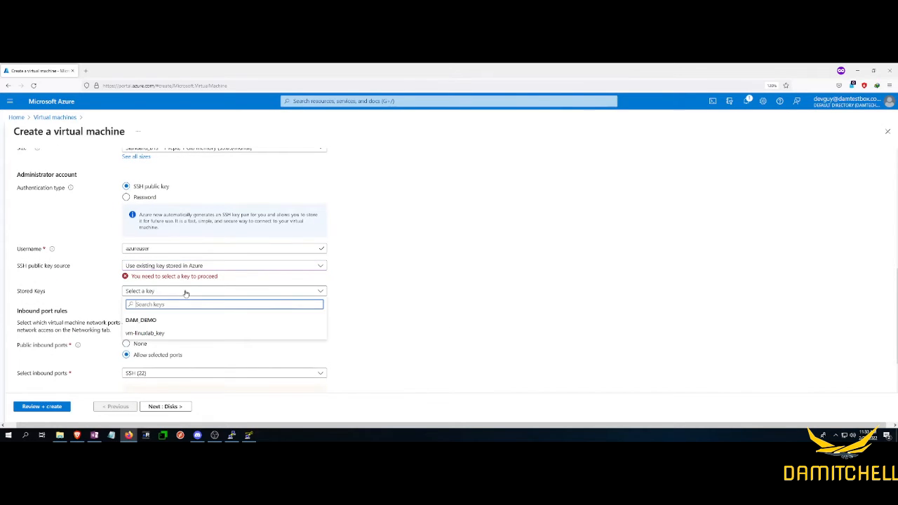
{"action": "left_click", "coordinate": [161, 334]}
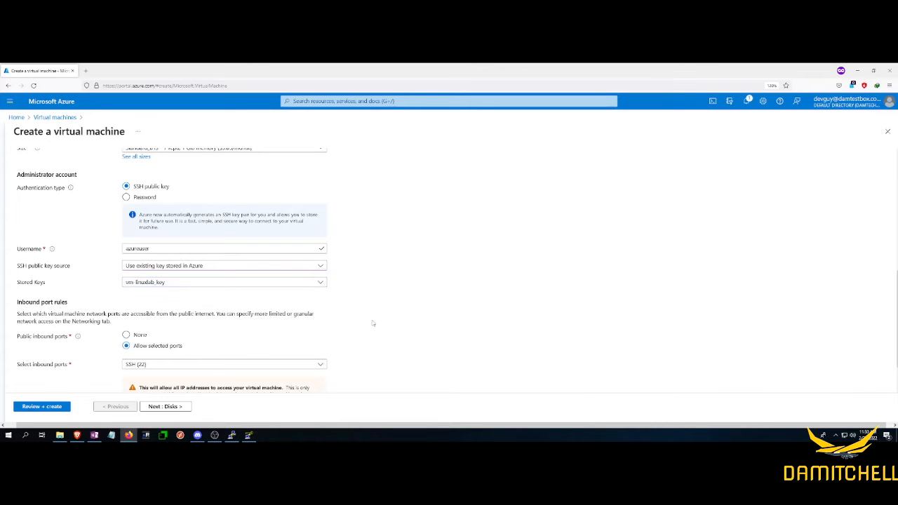
Allow HTTP (80) in addition to SSH (22) as public inbound ports
{"action": "scroll", "coordinate": [88, 337], "scroll_direction": "down", "scroll_amount": 1}
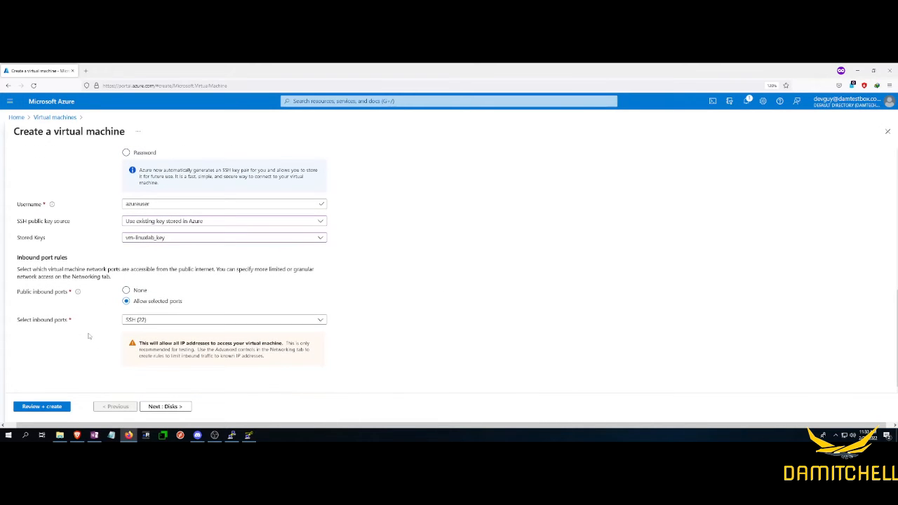
{"action": "left_click", "coordinate": [154, 321]}
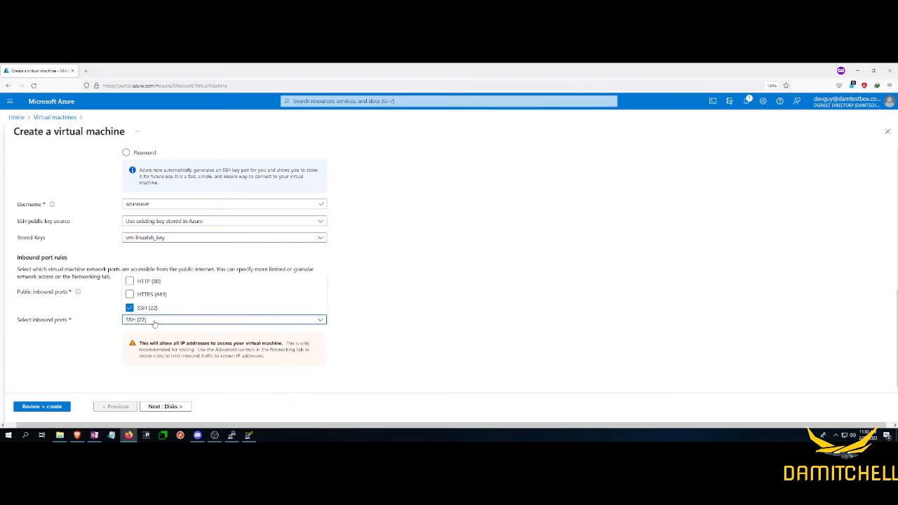
{"action": "left_click", "coordinate": [129, 281]}
{"action": "left_click", "coordinate": [483, 342]}
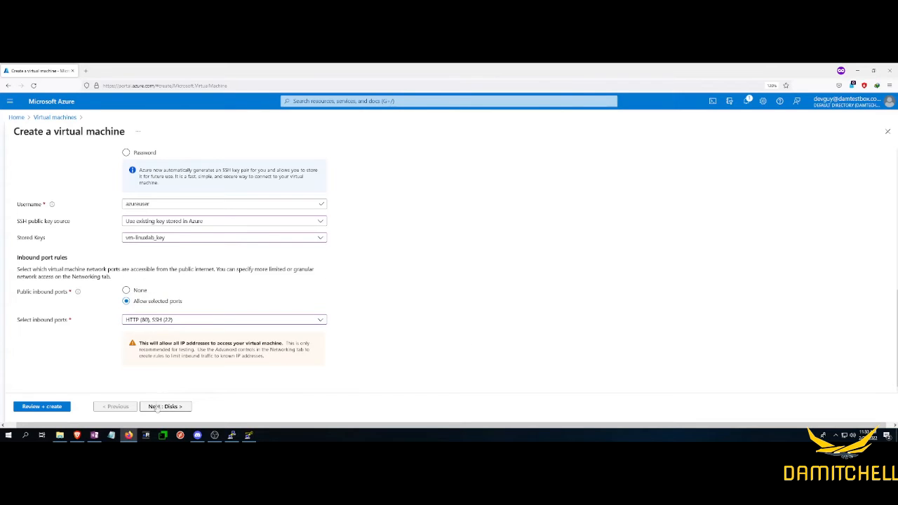
Set the virtual machine's OS disk type to Standard SSD and proceed to its networking settings
{"action": "left_click", "coordinate": [167, 412]}
{"action": "left_click", "coordinate": [151, 214]}
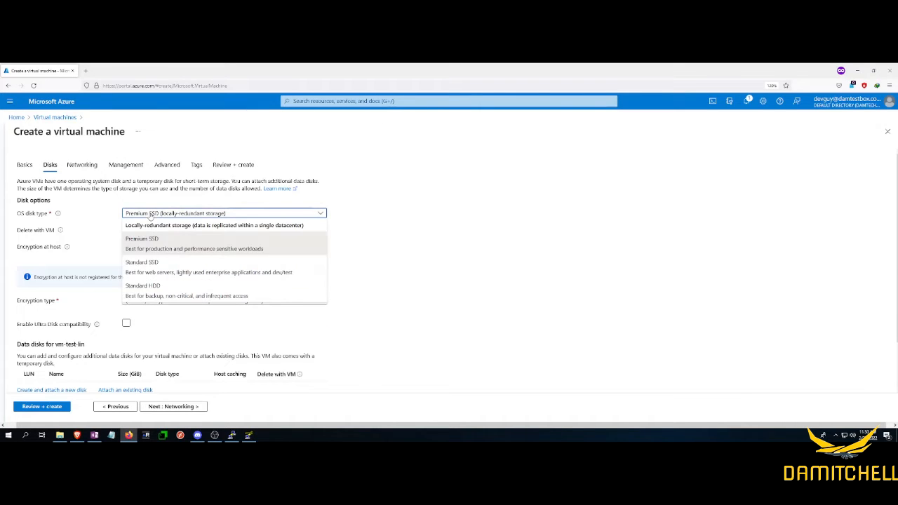
{"action": "left_click", "coordinate": [150, 265]}
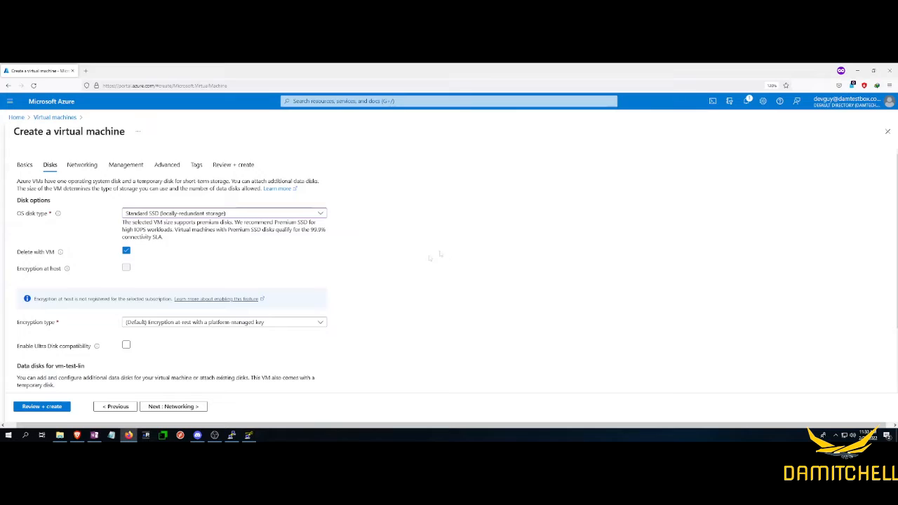
{"action": "scroll", "coordinate": [431, 257], "scroll_direction": "down", "scroll_amount": 2}
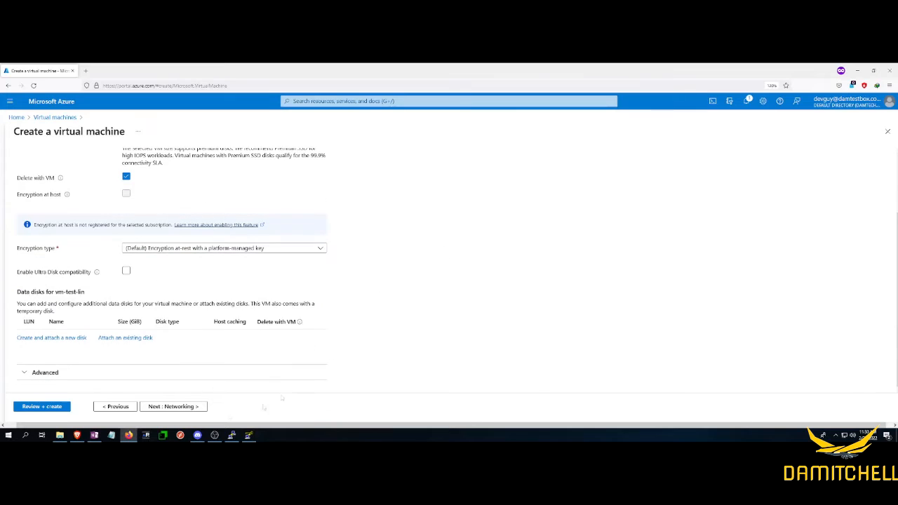
{"action": "left_click", "coordinate": [173, 406]}
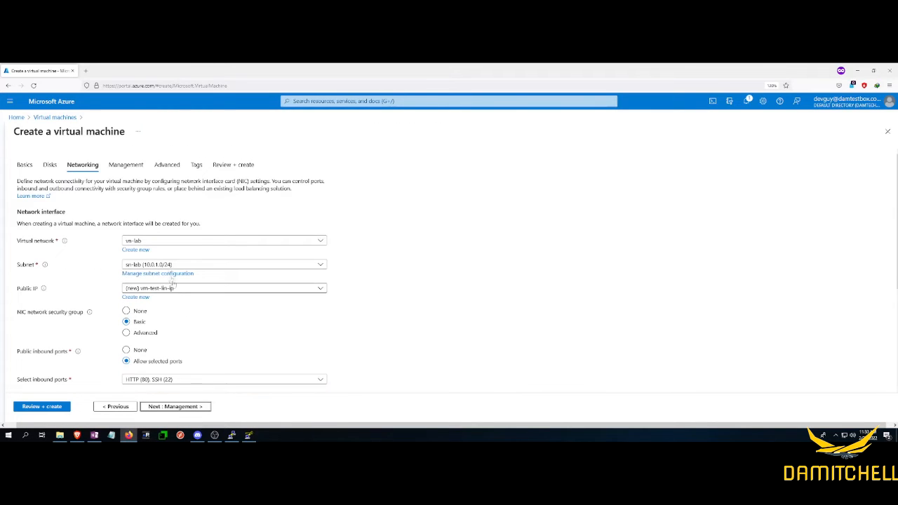
Select the sn-lab (10.0.1.0/24) subnet for the virtual machine's network interface
{"action": "left_click", "coordinate": [223, 267]}
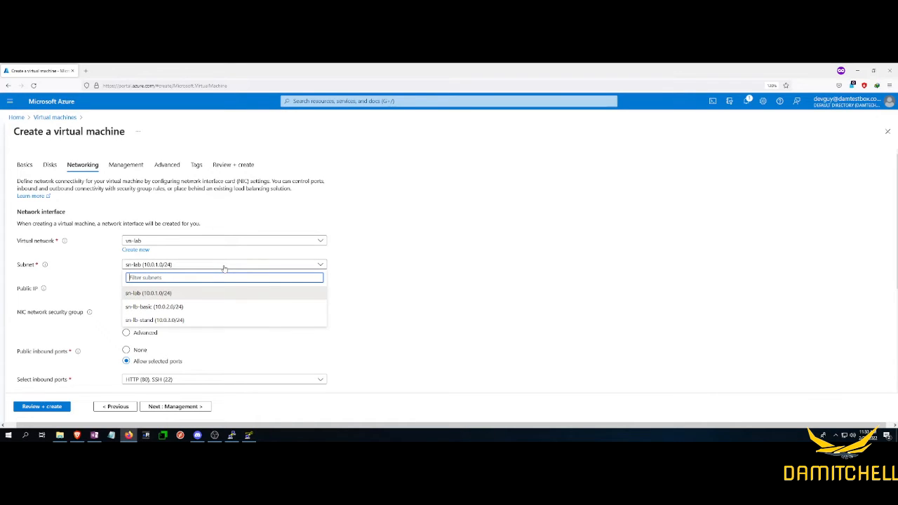
{"action": "left_click", "coordinate": [197, 295]}
{"action": "left_click", "coordinate": [466, 269]}
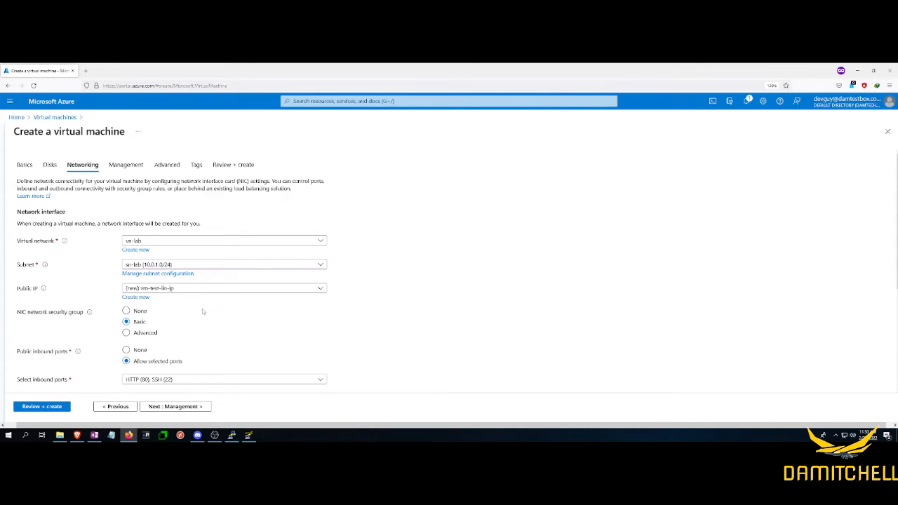
{"action": "scroll", "coordinate": [168, 288], "scroll_direction": "down", "scroll_amount": 1}
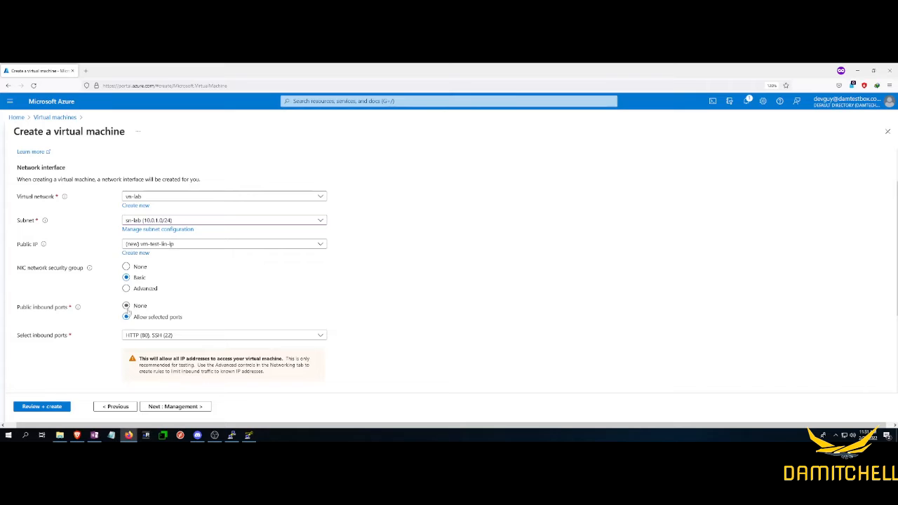
{"action": "scroll", "coordinate": [209, 322], "scroll_direction": "down", "scroll_amount": 3}
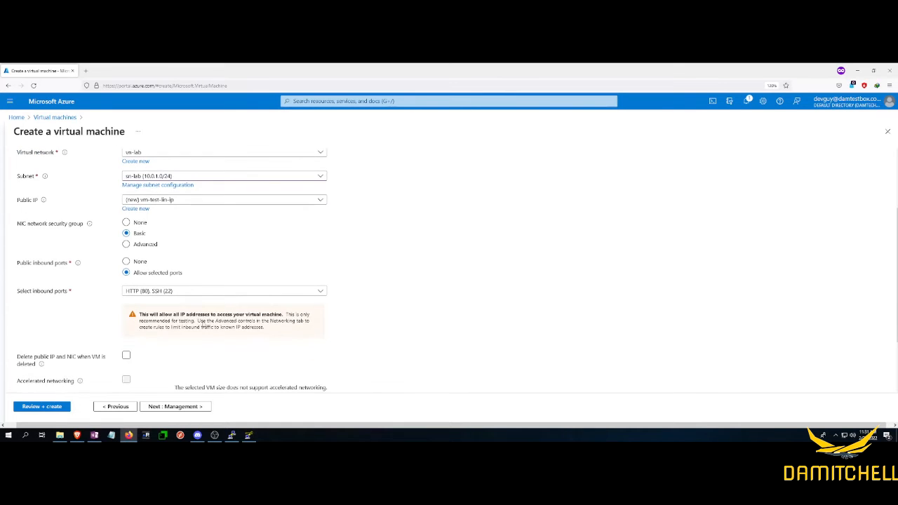
View the load balancers offered for placing the virtual machine behind an existing load balancing solution, and leave that option cleared
{"action": "left_click", "coordinate": [172, 408]}
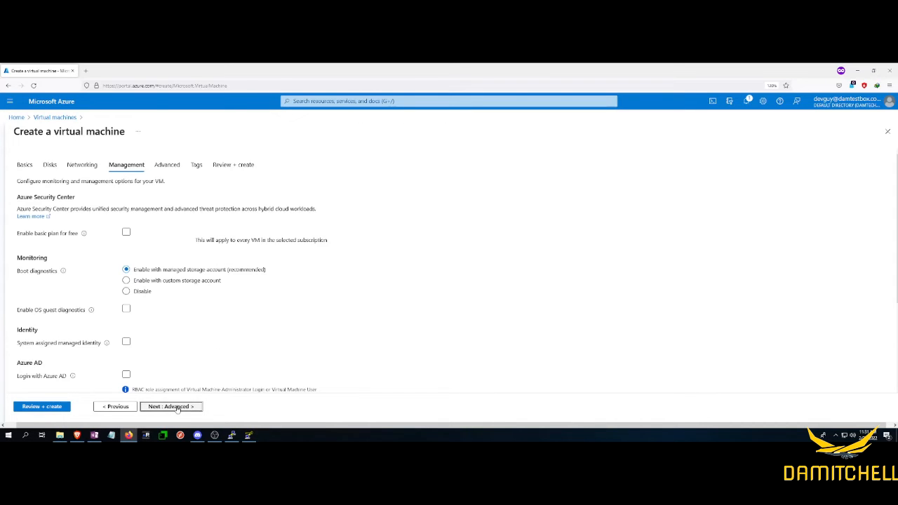
{"action": "left_click", "coordinate": [116, 407]}
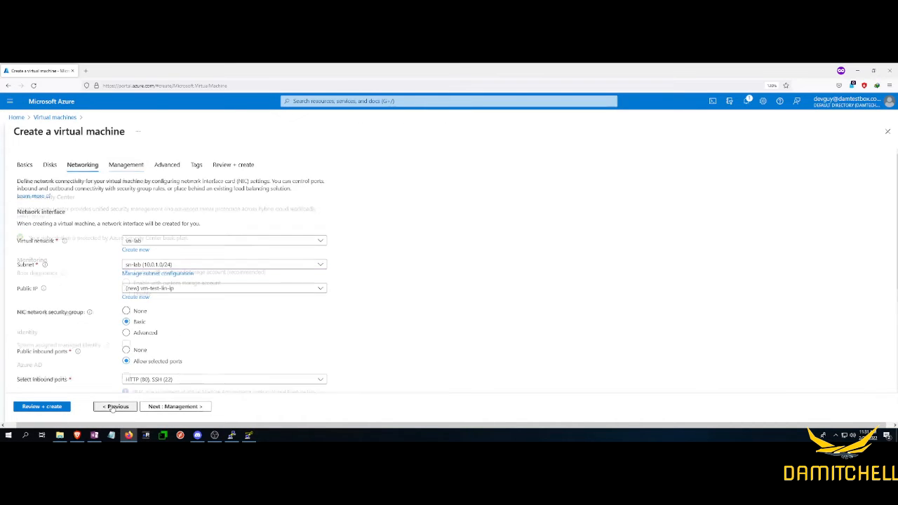
{"action": "scroll", "coordinate": [93, 344], "scroll_direction": "down", "scroll_amount": 5}
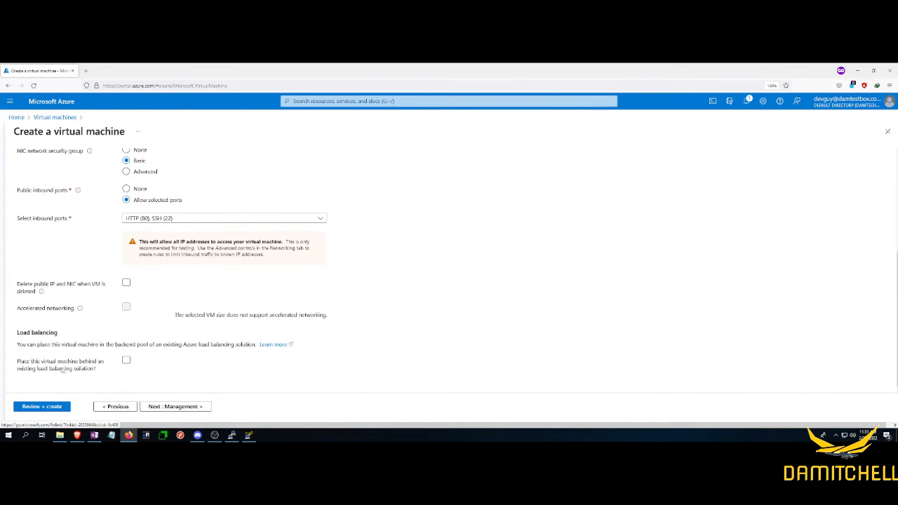
{"action": "left_click", "coordinate": [127, 361]}
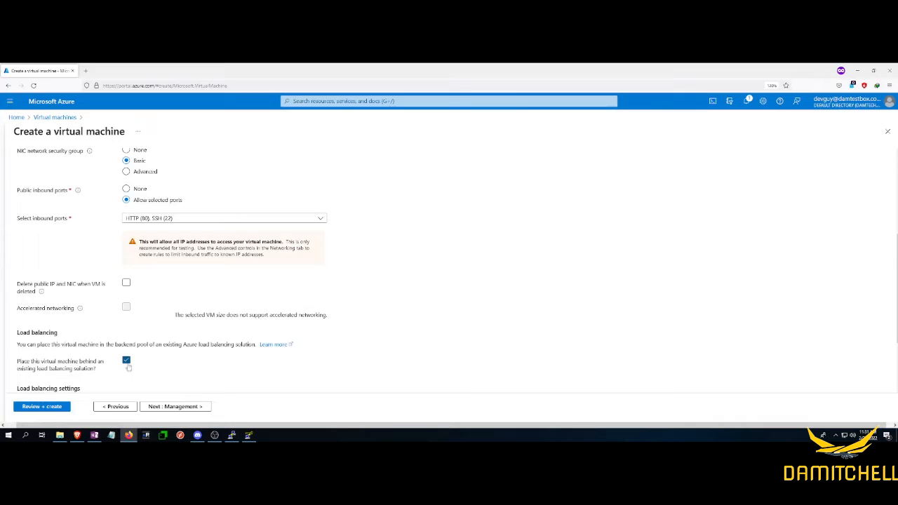
{"action": "scroll", "coordinate": [127, 368], "scroll_direction": "down", "scroll_amount": 1}
{"action": "left_click", "coordinate": [134, 369]}
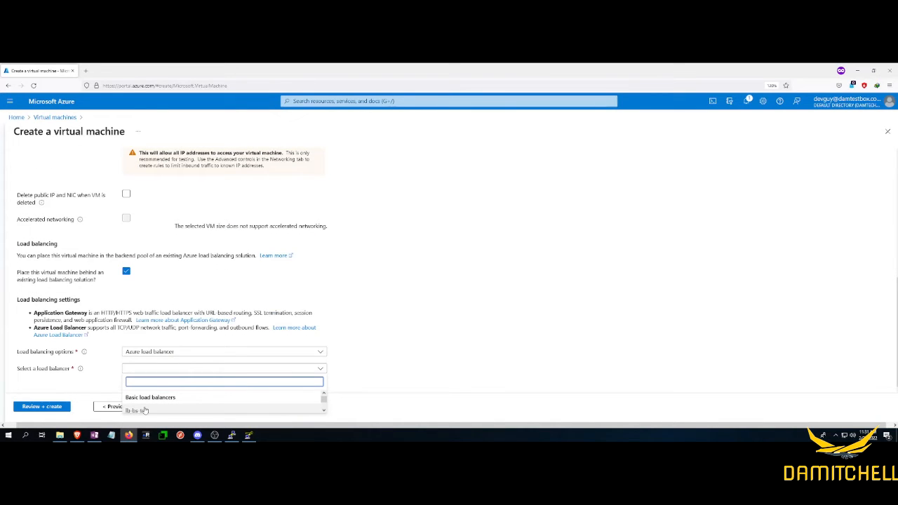
{"action": "left_click", "coordinate": [427, 311]}
{"action": "scroll", "coordinate": [381, 311], "scroll_direction": "up", "scroll_amount": 2}
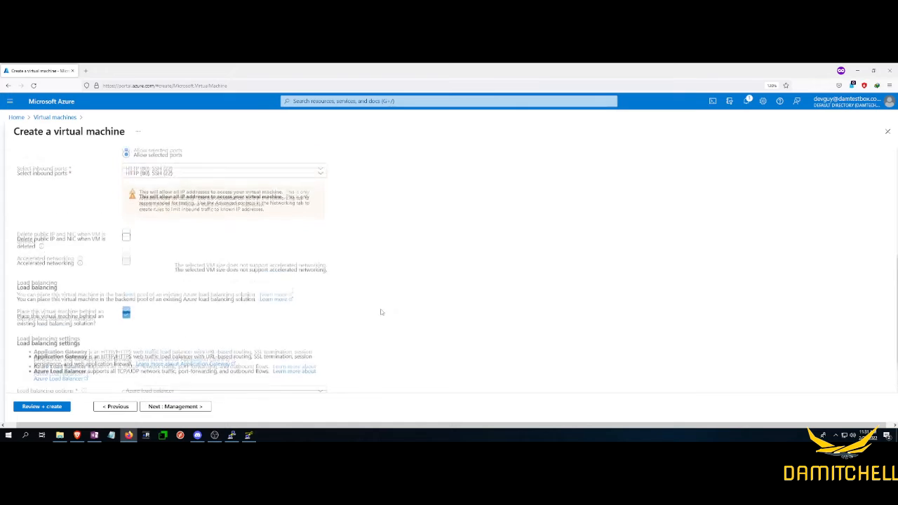
{"action": "scroll", "coordinate": [364, 320], "scroll_direction": "up", "scroll_amount": 2}
{"action": "scroll", "coordinate": [360, 321], "scroll_direction": "down", "scroll_amount": 5}
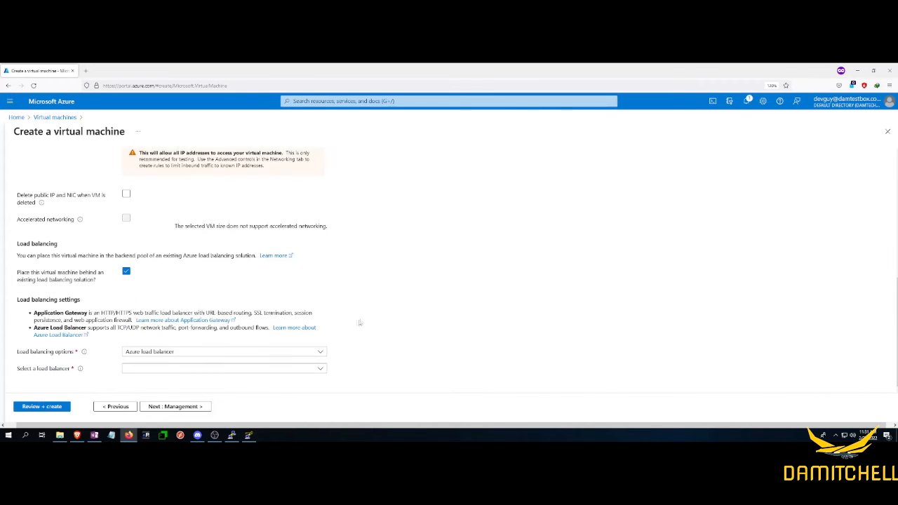
{"action": "left_click", "coordinate": [127, 272]}
{"action": "scroll", "coordinate": [443, 355], "scroll_direction": "up", "scroll_amount": 2}
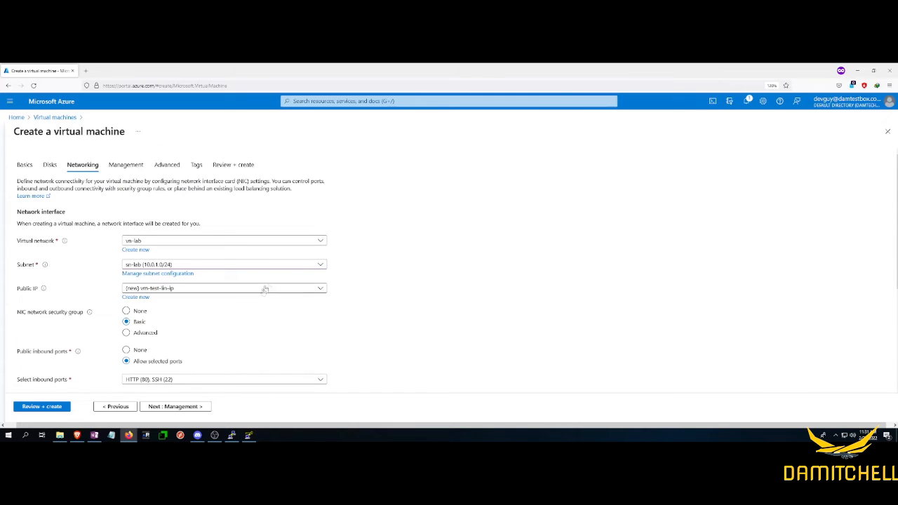
Disable boot diagnostics in the management settings and proceed to the advanced settings
{"action": "left_click", "coordinate": [191, 406]}
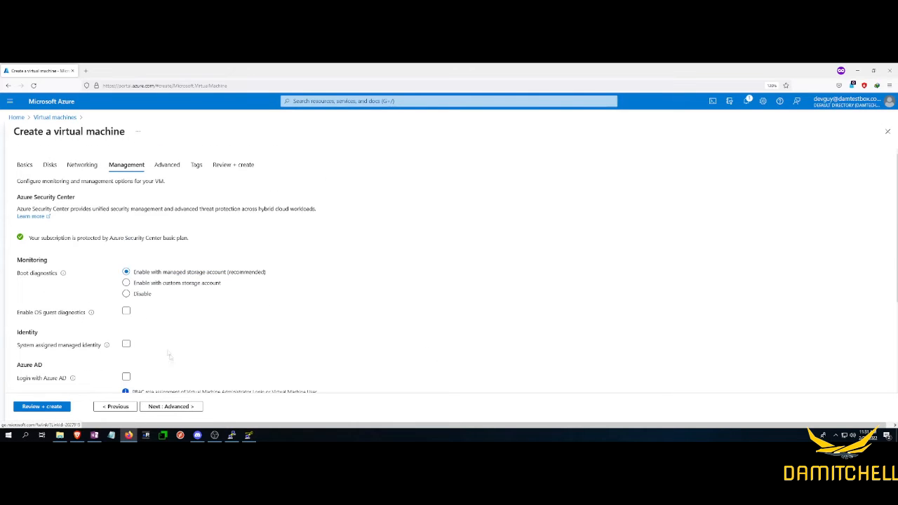
{"action": "left_click", "coordinate": [127, 295]}
{"action": "scroll", "coordinate": [322, 310], "scroll_direction": "down", "scroll_amount": 1}
{"action": "scroll", "coordinate": [255, 358], "scroll_direction": "down", "scroll_amount": 1}
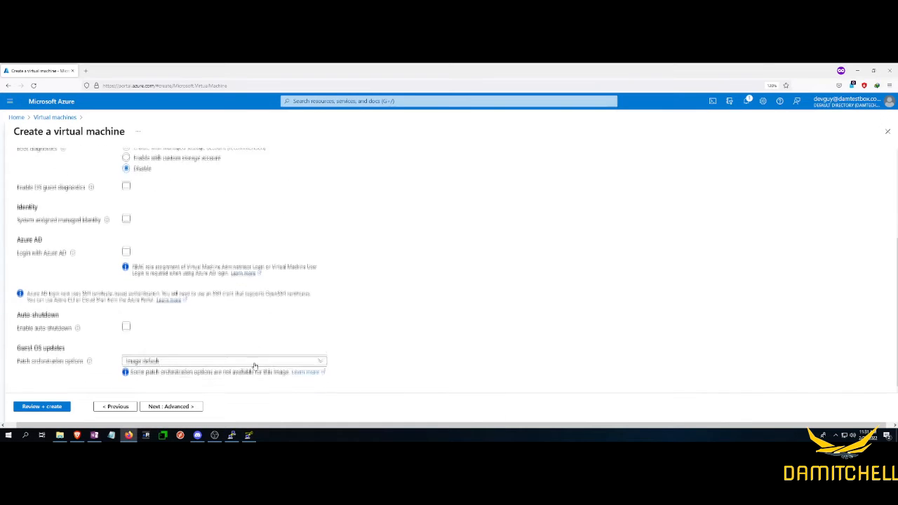
{"action": "left_click", "coordinate": [182, 411]}
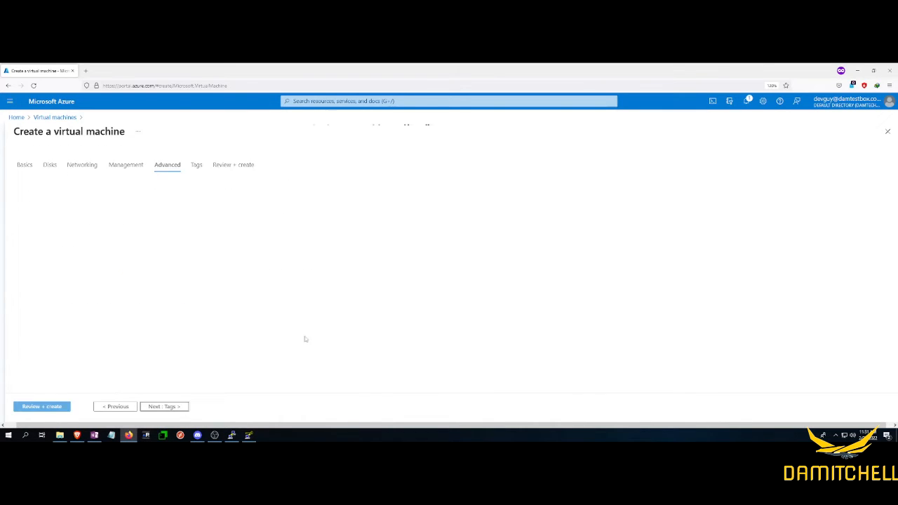
Start the custom data script with the lines #!/bin/bash, yum -y update and yum -y install httpd
{"action": "scroll", "coordinate": [306, 339], "scroll_direction": "down", "scroll_amount": 2}
{"action": "scroll", "coordinate": [355, 343], "scroll_direction": "up", "scroll_amount": 2}
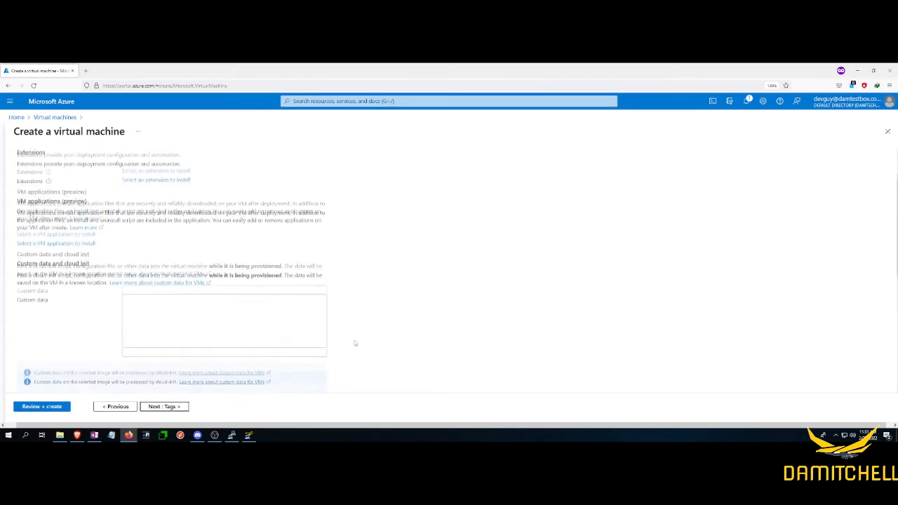
{"action": "scroll", "coordinate": [352, 344], "scroll_direction": "down", "scroll_amount": 1}
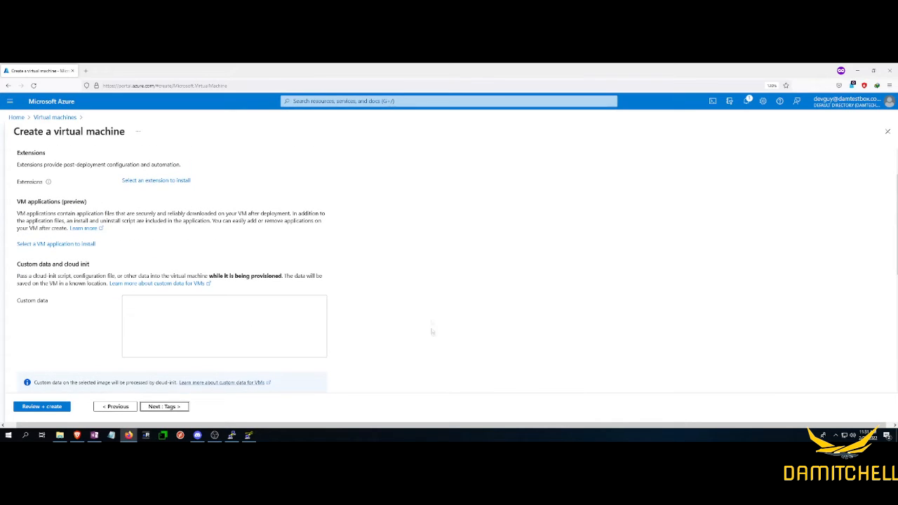
{"action": "left_click", "coordinate": [277, 310]}
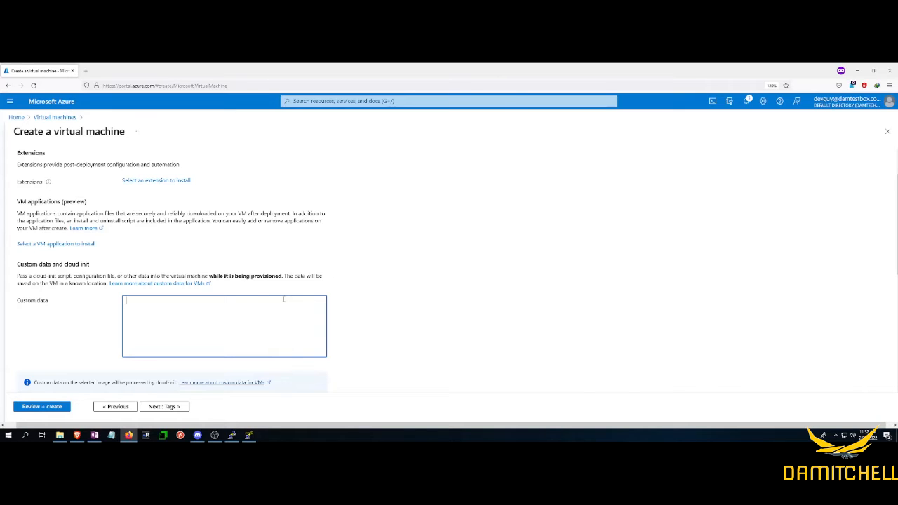
{"action": "type", "text": "#!"}
{"action": "type", "text": "/bin"}
{"action": "type", "text": "/bash"}
{"action": "type", "text": "yum -"}
{"action": "type", "text": "y"}
{"action": "type", "text": " upda"}
{"action": "type", "text": "yum -y in"}
{"action": "type", "text": "stall"}
{"action": "type", "text": " httpd"}
Add the script line touch /var/www/html/index.html to create the web page file
{"action": "type", "text": "touch"}
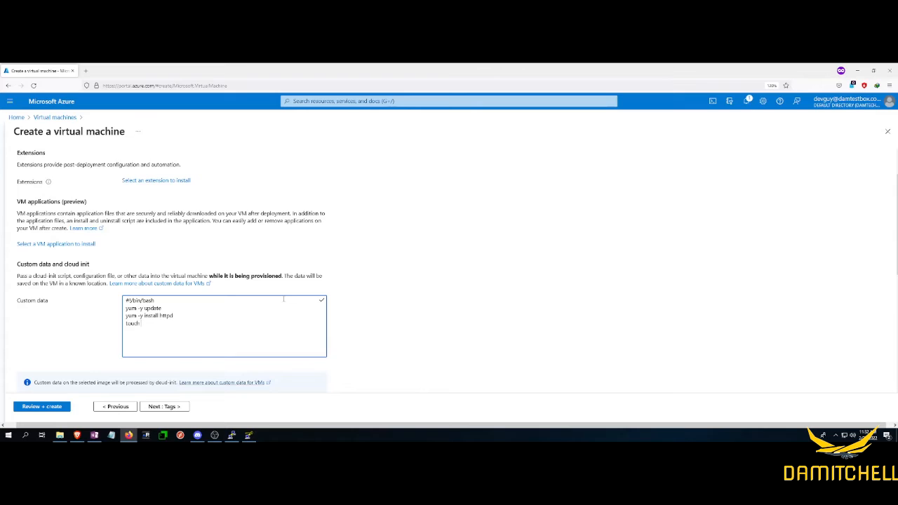
{"action": "type", "text": "va"}
{"action": "type", "text": "r/www/"}
{"action": "type", "text": "html"}
{"action": "type", "text": "/"}
{"action": "type", "text": "index"}
{"action": "type", "text": ".html"}
Add a script line that echoes "Hello World this is unit "
{"action": "type", "text": "echo"}
{"action": "type", "text": "\"Hello\""}
{"action": "type", "text": " World"}
{"action": "type", "text": " this is"}
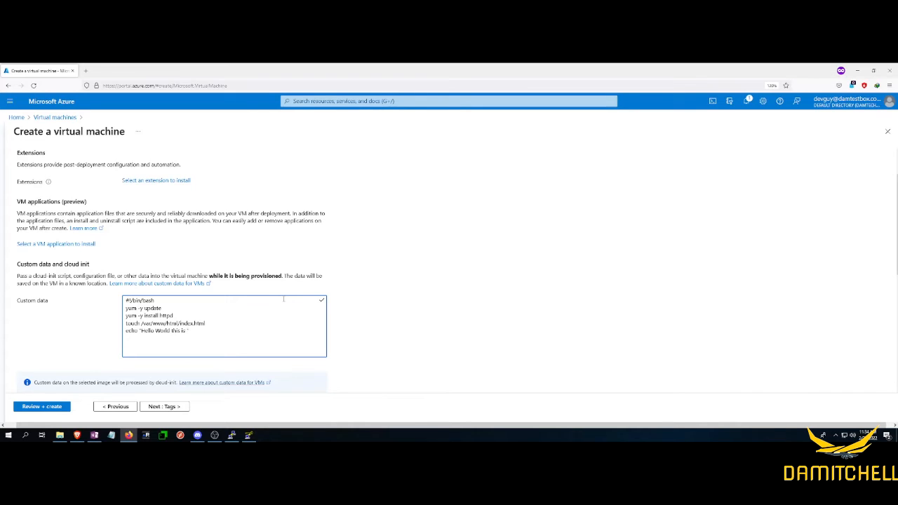
{"action": "type", "text": " mit"}
Redirect the echo line's output to /var/www/html/index.html, reusing the path from the touch line
{"action": "key", "text": "shift+Left"}
{"action": "key", "text": "shift+Left"}
{"action": "key", "text": "shift+Left"}
{"action": "key", "text": "shift+Left"}
{"action": "key", "text": "shift+Left"}
{"action": "key", "text": "shift+Left"}
{"action": "key", "text": "shift+Left"}
{"action": "key", "text": "shift+Left"}
{"action": "key", "text": "shift+Left"}
{"action": "key", "text": "shift+Left"}
{"action": "key", "text": "shift+Left"}
{"action": "key", "text": "shift+Left"}
{"action": "key", "text": "shift+Left"}
{"action": "key", "text": "shift+Left"}
{"action": "key", "text": "shift+Left"}
{"action": "key", "text": "shift+Left"}
{"action": "key", "text": "shift+Left"}
{"action": "key", "text": "shift+Left"}
{"action": "key", "text": "shift+Left"}
{"action": "key", "text": "shift+Left"}
{"action": "key", "text": "ctrl+c"}
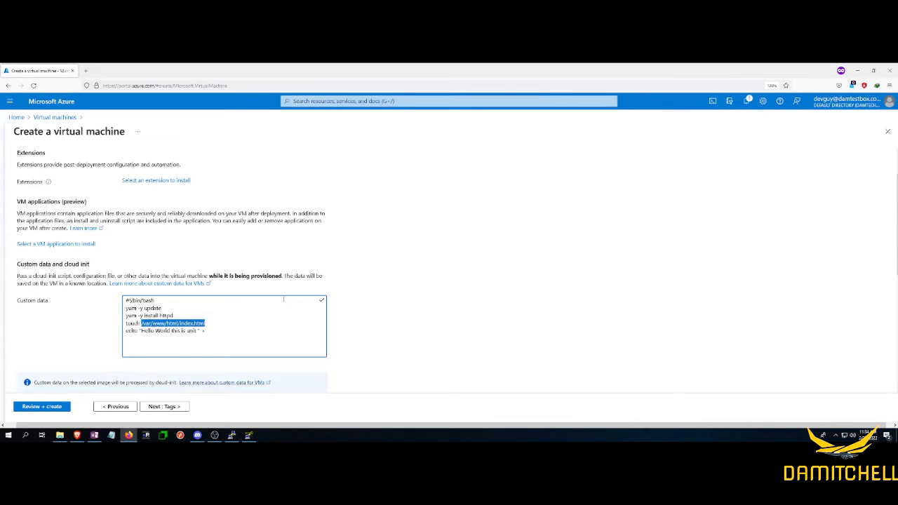
{"action": "key", "text": "Down"}
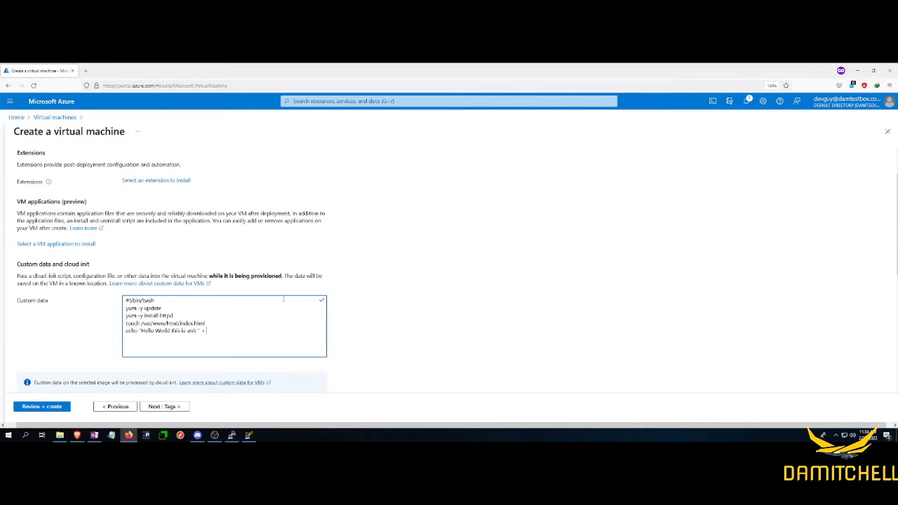
{"action": "key", "text": "ctrl+v"}
Add the script line hostname >> /var/www/html/index.html to append the machine's name to the page
{"action": "key", "text": "Left"}
{"action": "key", "text": "Left"}
{"action": "key", "text": "Left"}
{"action": "key", "text": "Left"}
{"action": "key", "text": "Left"}
{"action": "key", "text": "Left"}
{"action": "key", "text": "Left"}
{"action": "key", "text": "Left"}
{"action": "key", "text": "Left"}
{"action": "key", "text": "Left"}
{"action": "key", "text": "Left"}
{"action": "key", "text": "Left"}
{"action": "key", "text": "Left"}
{"action": "type", "text": "hostname"}
{"action": "left_click_drag", "start_coordinate": [142, 331], "coordinate": [202, 331]}
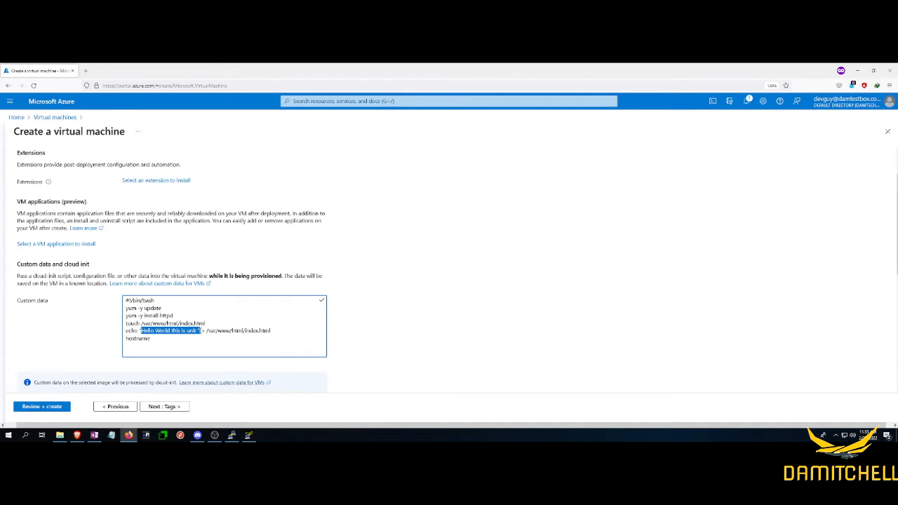
{"action": "left_click", "coordinate": [153, 341]}
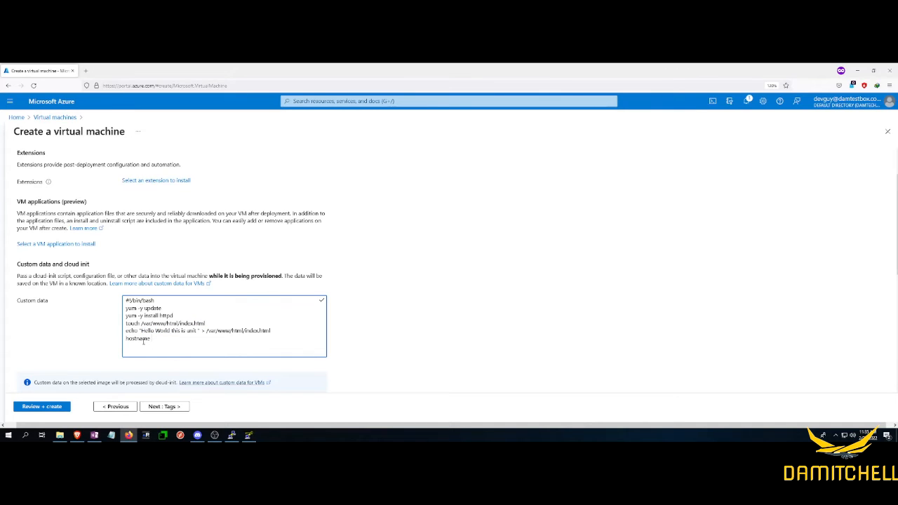
{"action": "type", "text": ">>"}
{"action": "left_click_drag", "start_coordinate": [206, 330], "coordinate": [279, 329]}
{"action": "key", "text": "ctrl+c"}
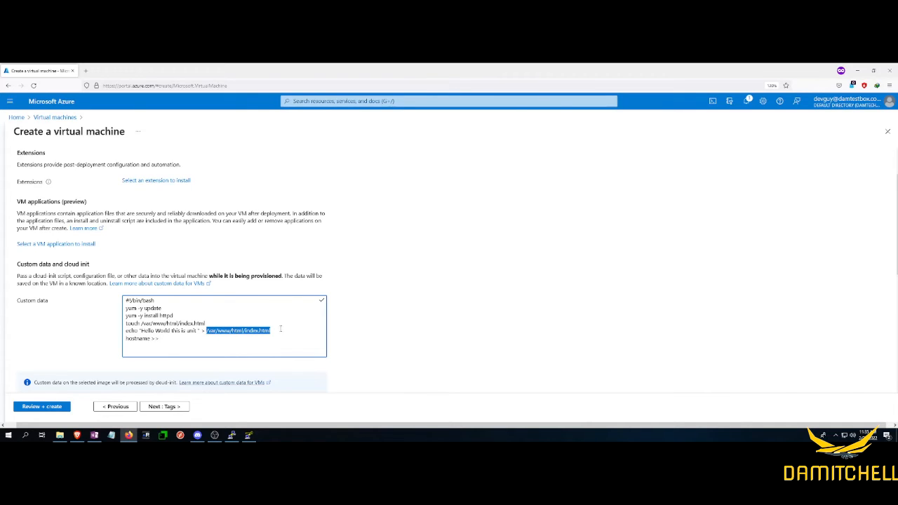
{"action": "left_click", "coordinate": [168, 338]}
{"action": "key", "text": "ctrl+v"}
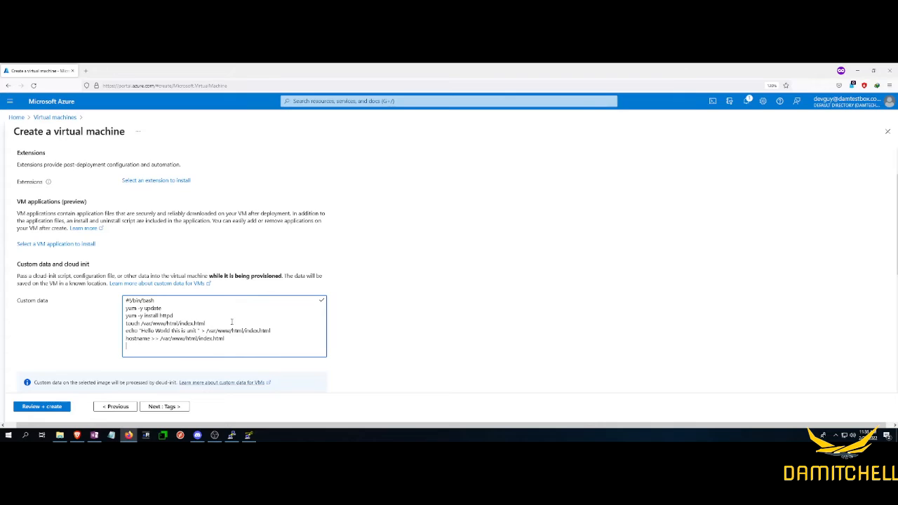
Add the script line chown -R apache:apache /var/www/html/*, reusing the directory path from the hostname line
{"action": "type", "text": "chown"}
{"action": "type", "text": "apache:apache"}
{"action": "key", "text": "shift+Right"}
{"action": "key", "text": "shift+Right"}
{"action": "key", "text": "shift+Right"}
{"action": "key", "text": "shift+Right"}
{"action": "key", "text": "shift+Right"}
{"action": "key", "text": "shift+Right"}
{"action": "key", "text": "shift+Right"}
{"action": "key", "text": "shift+Right"}
{"action": "key", "text": "shift+Right"}
{"action": "key", "text": "shift+Right"}
{"action": "key", "text": "shift+Right"}
{"action": "key", "text": "shift+Right"}
{"action": "key", "text": "shift+Right"}
{"action": "key", "text": "shift+Right"}
{"action": "key", "text": "ctrl+c"}
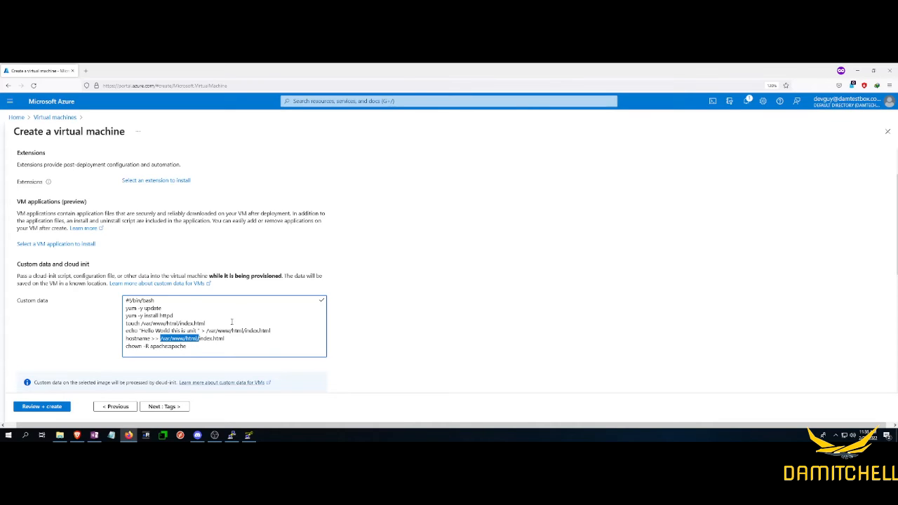
{"action": "key", "text": "Down"}
{"action": "key", "text": "ctrl+v"}
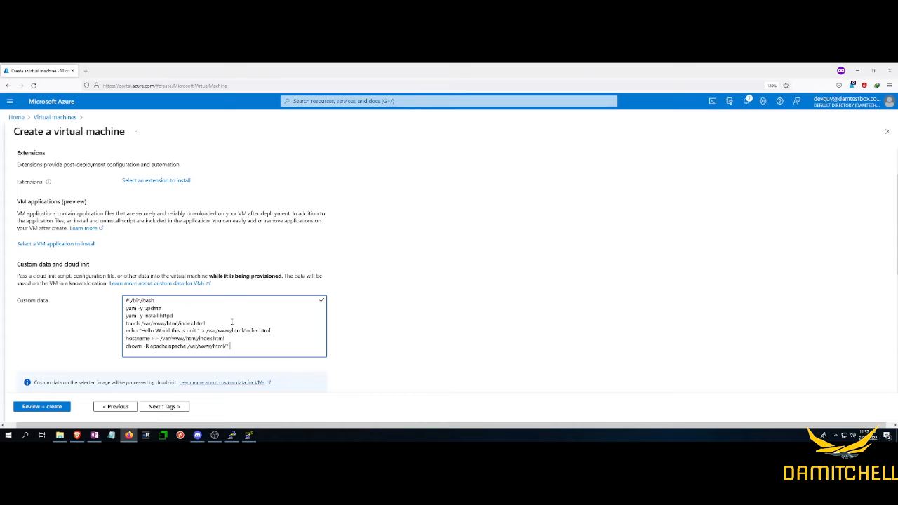
Add the script lines systemctl start httpd and systemctl enable httpd
{"action": "key", "text": "Return"}
{"action": "type", "text": "systemctl"}
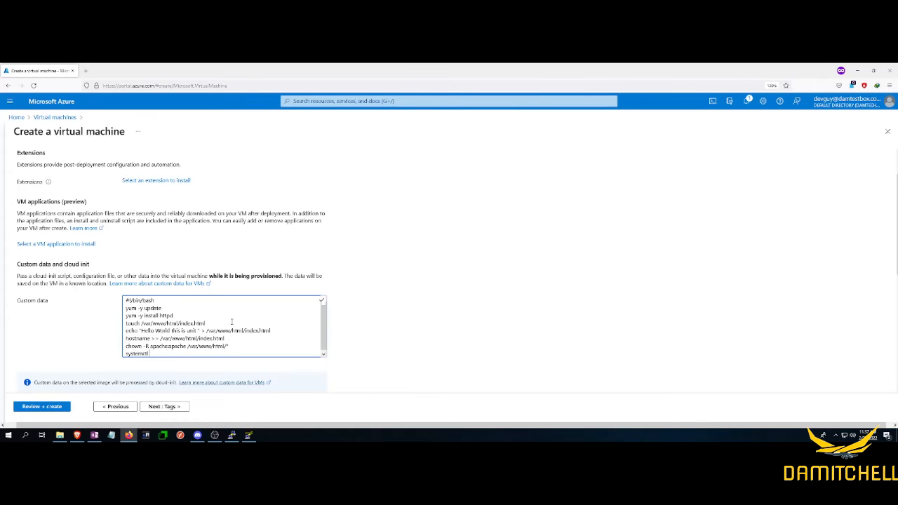
{"action": "type", "text": " start httpd"}
{"action": "key", "text": "Return"}
{"action": "type", "text": "systemctl"}
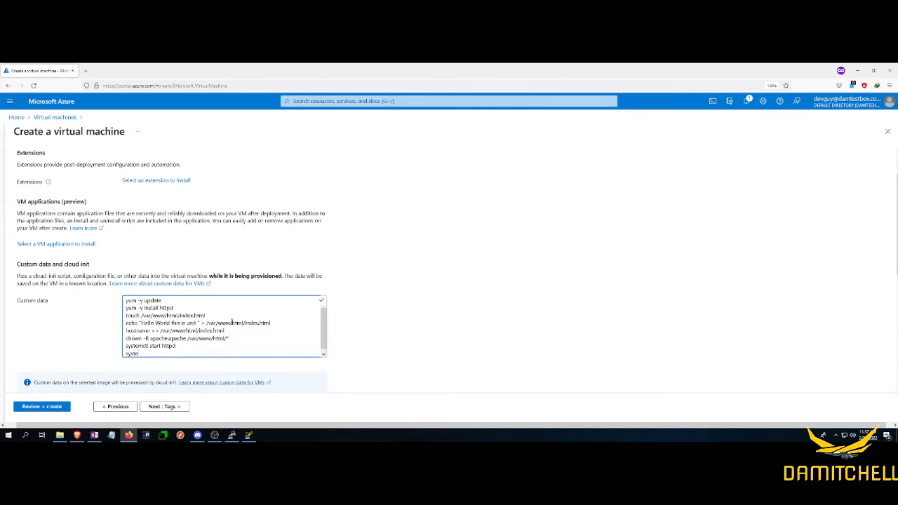
{"action": "type", "text": "tl enable"}
{"action": "key", "text": "BackSpace"}
{"action": "key", "text": "BackSpace"}
{"action": "type", "text": "ble httpd"}
{"action": "key", "text": "Return"}
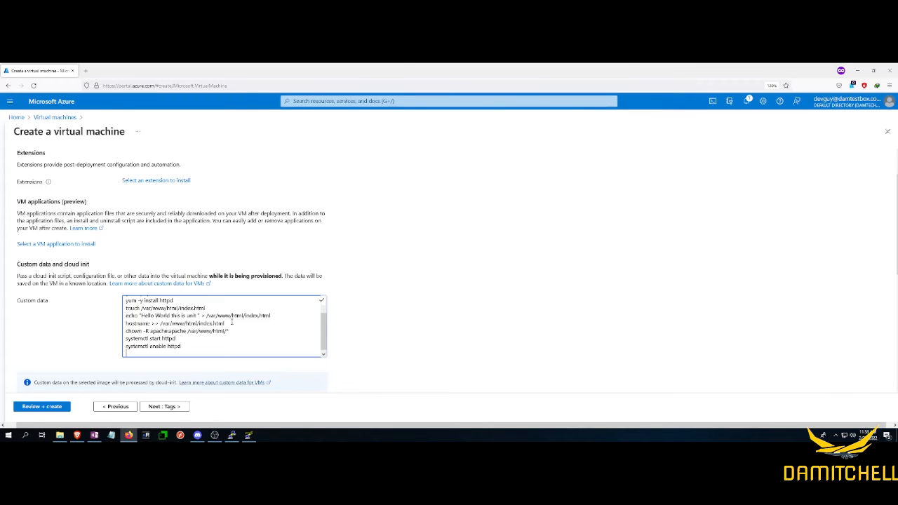
Add the script line firewall-cmd --permanent --zone=public --add-service=http after the systemctl lines in the custom data
{"action": "type", "text": "firewall-cm"}
{"action": "scroll", "coordinate": [232, 322], "scroll_direction": "up", "scroll_amount": 2}
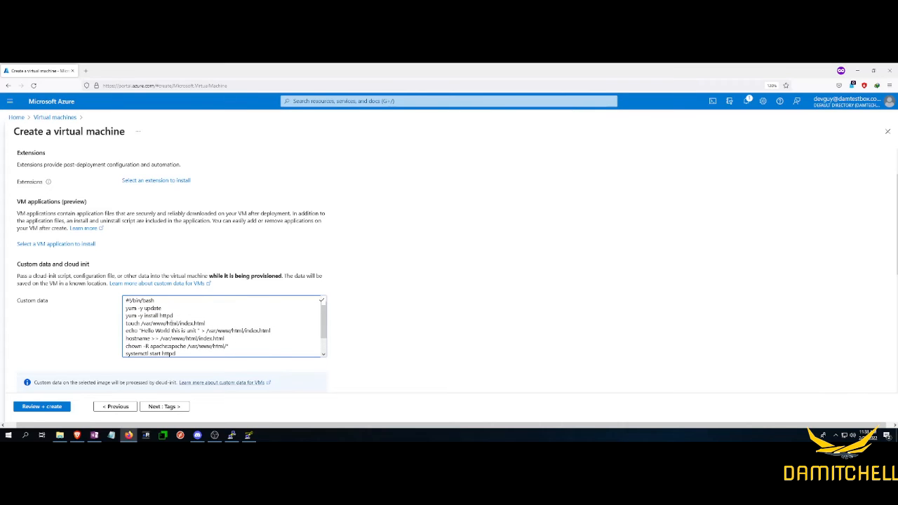
{"action": "scroll", "coordinate": [223, 326], "scroll_direction": "down", "scroll_amount": 2}
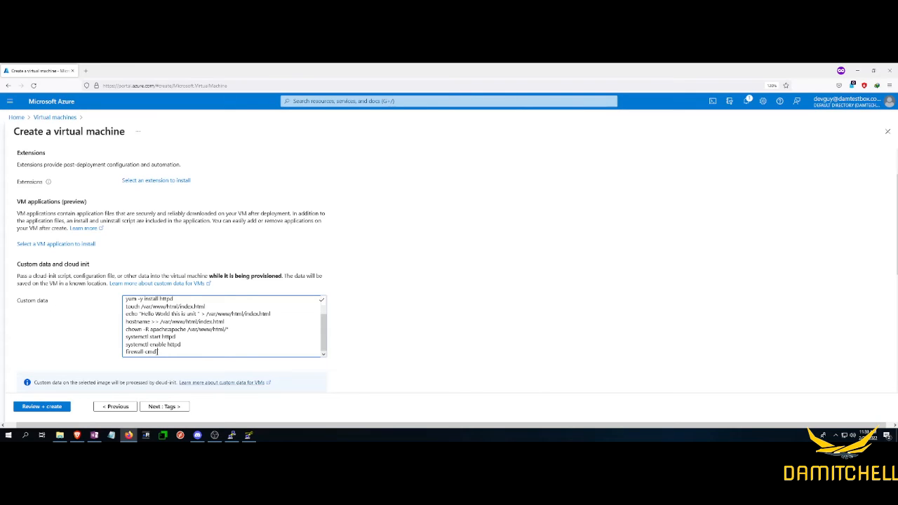
{"action": "left_click_drag", "start_coordinate": [157, 351], "coordinate": [155, 322]}
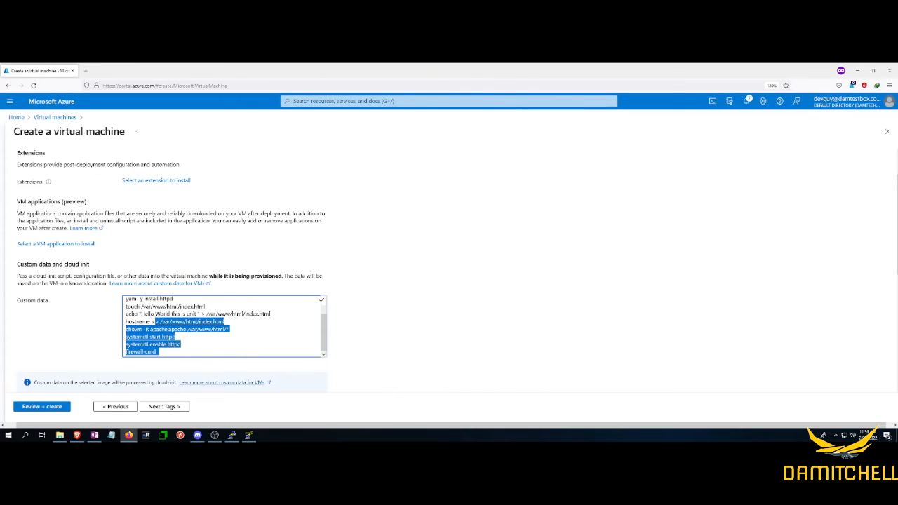
{"action": "left_click", "coordinate": [181, 347]}
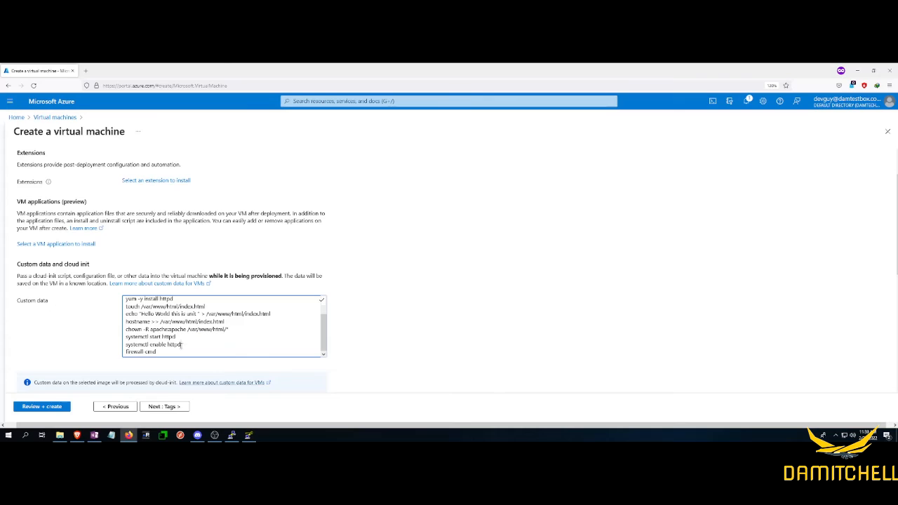
{"action": "mouse_move", "coordinate": [181, 345]}
{"action": "left_mouse_down"}
{"action": "mouse_move", "coordinate": [155, 337]}
{"action": "mouse_move", "coordinate": [213, 351]}
{"action": "mouse_move", "coordinate": [195, 346]}
{"action": "left_mouse_up"}
{"action": "type", "text": "permane"}
{"action": "key", "text": "BackSpace"}
{"action": "type", "text": "ent --zone=publ"}
{"action": "type", "text": "ic --add-service"}
{"action": "type", "text": "=http"}
Duplicate the firewall-cmd line on a new line and change the copy's service to https
{"action": "key", "text": "shift+End"}
{"action": "key", "text": "ctrl+c"}
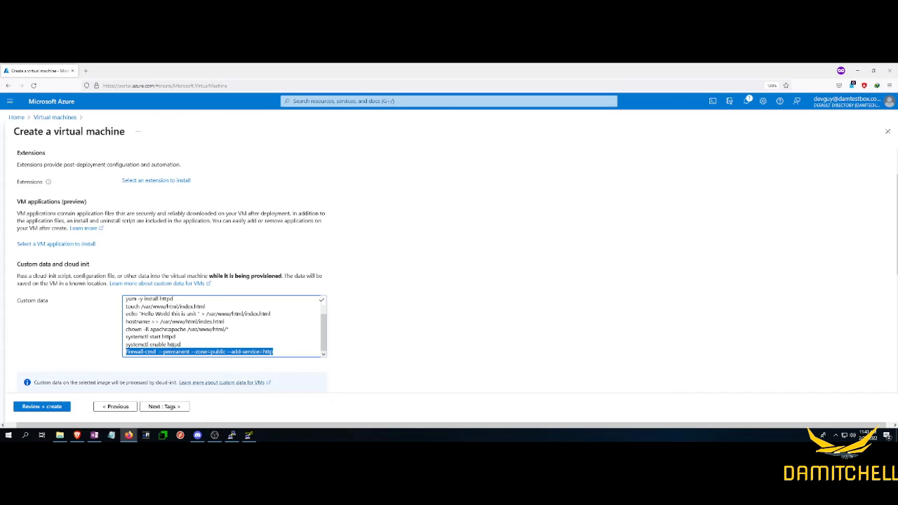
{"action": "left_click", "coordinate": [172, 348]}
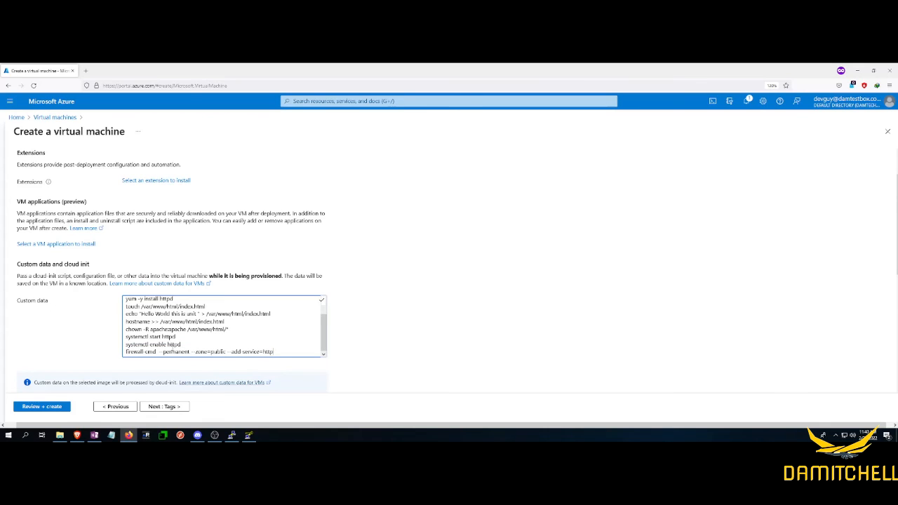
{"action": "key", "text": "Return"}
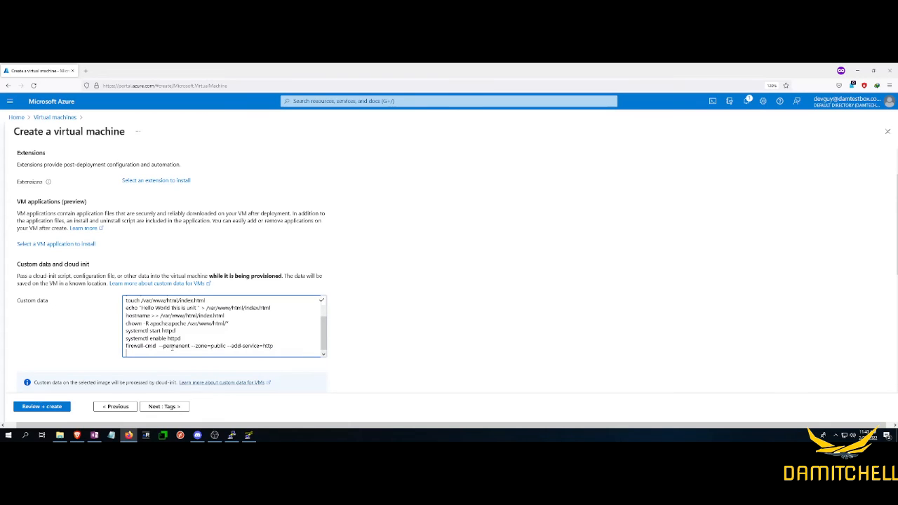
{"action": "key", "text": "ctrl+v"}
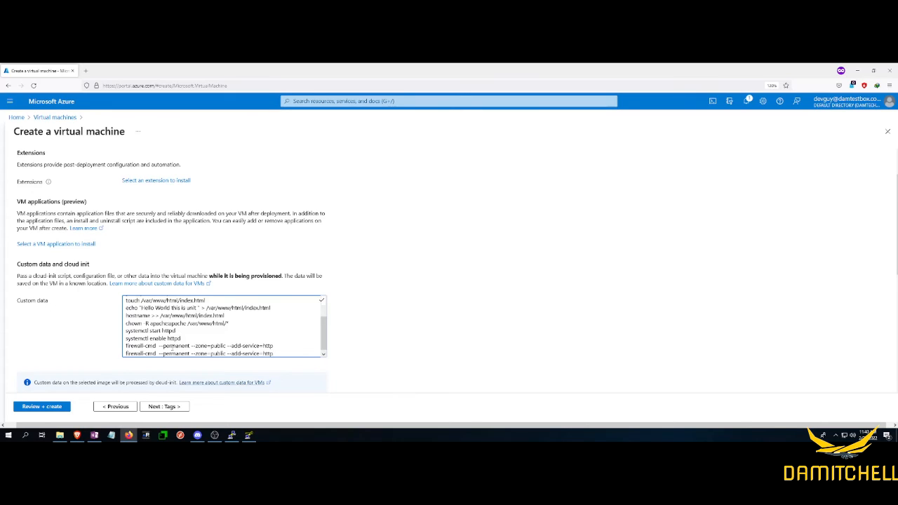
{"action": "type", "text": "s"}
{"action": "key", "text": "Return"}
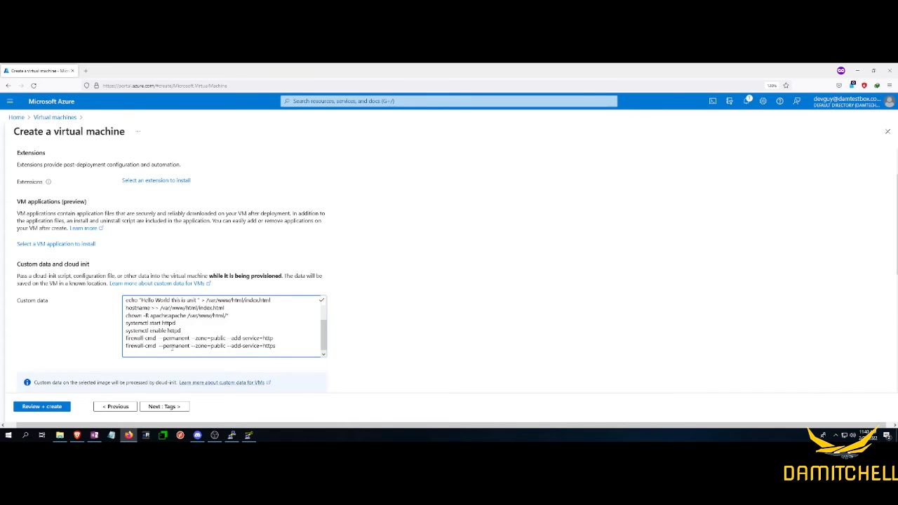
Add the script line firewall-cmd --reload and check the finished script from its first line to its last
{"action": "type", "text": "firewall-cmd --reload"}
{"action": "scroll", "coordinate": [429, 352], "scroll_direction": "down", "scroll_amount": 3}
{"action": "scroll", "coordinate": [425, 352], "scroll_direction": "up", "scroll_amount": 2}
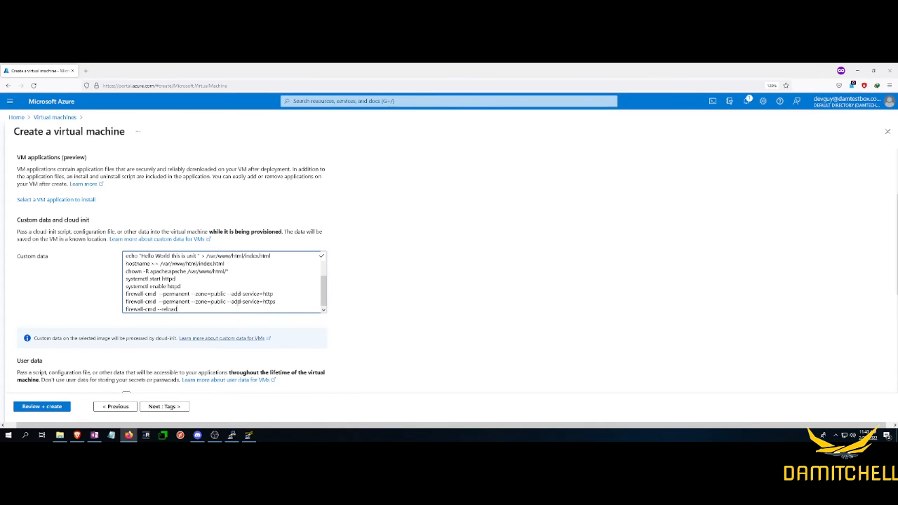
{"action": "scroll", "coordinate": [223, 289], "scroll_direction": "up", "scroll_amount": 2}
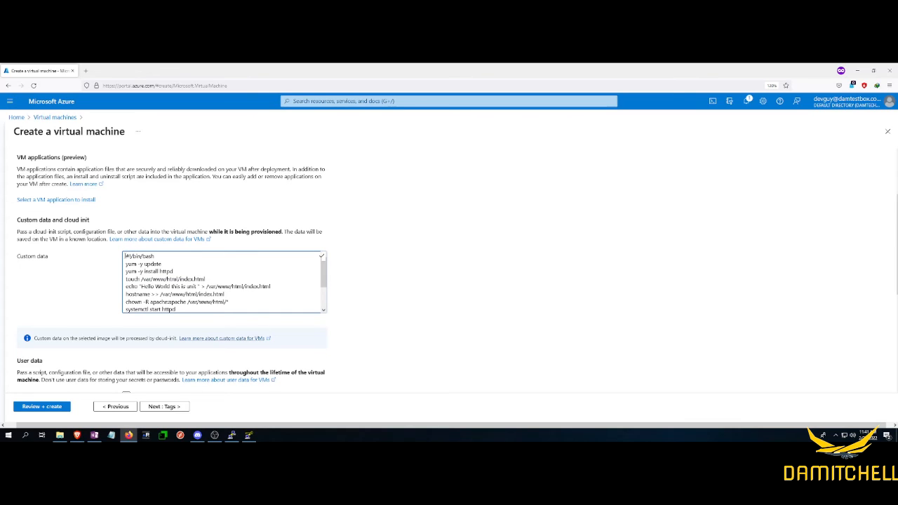
{"action": "scroll", "coordinate": [127, 281], "scroll_direction": "down", "scroll_amount": 2}
{"action": "scroll", "coordinate": [126, 257], "scroll_direction": "up", "scroll_amount": 2}
Leave the tags empty, validate the configuration and create the virtual machine
{"action": "left_click", "coordinate": [170, 408]}
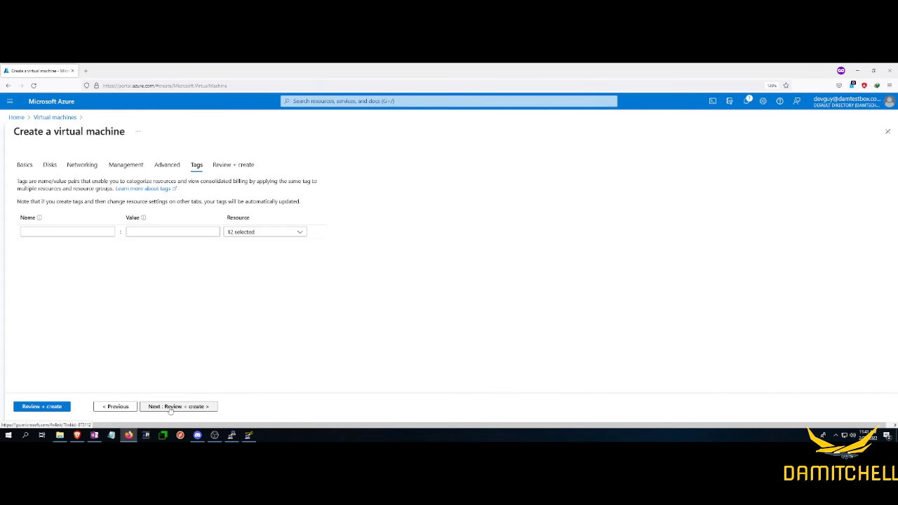
{"action": "left_click", "coordinate": [170, 407]}
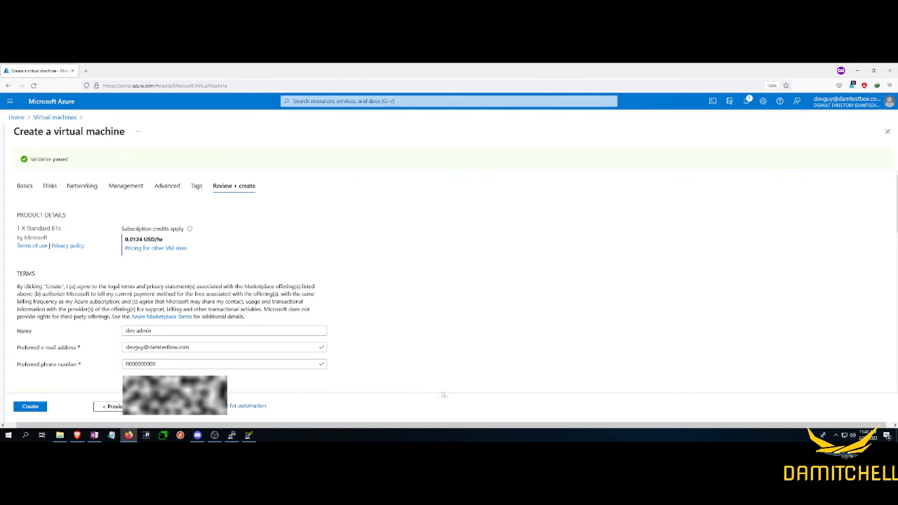
{"action": "left_click", "coordinate": [31, 408]}
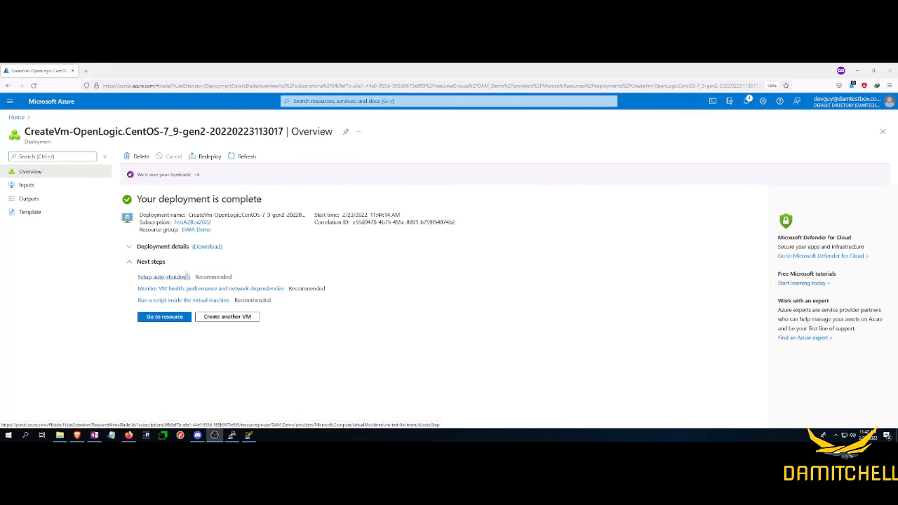
Go from the completed deployment to the DAM_Demo resource group, look through its resources and open the virtual machine vm-test-lin
{"action": "left_click", "coordinate": [205, 230]}
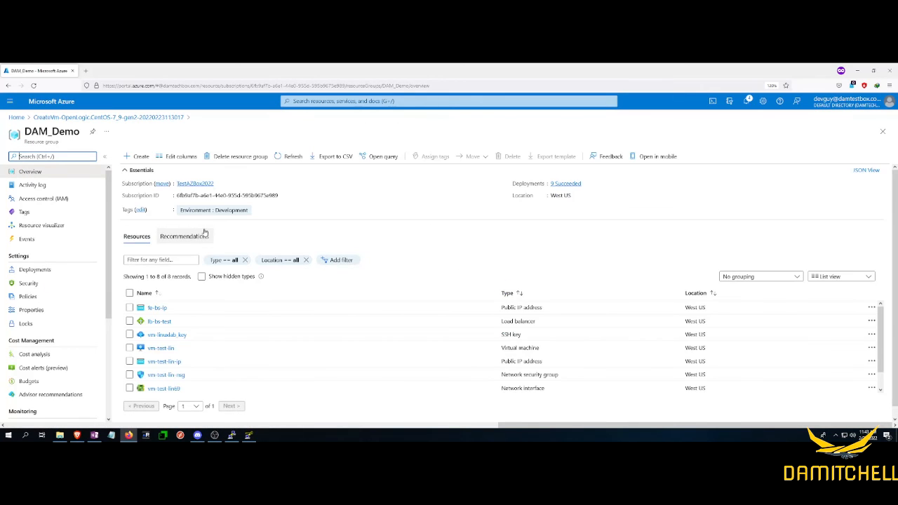
{"action": "scroll", "coordinate": [196, 319], "scroll_direction": "down", "scroll_amount": 1}
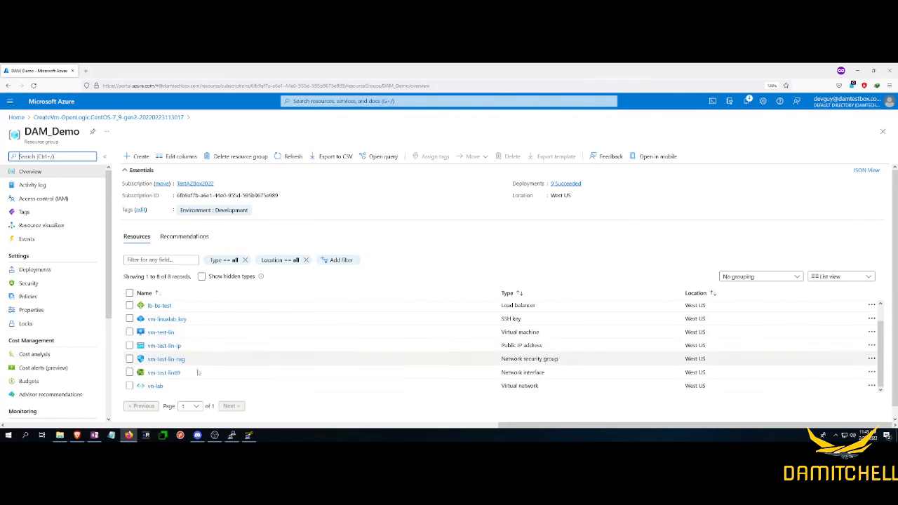
{"action": "scroll", "coordinate": [190, 361], "scroll_direction": "up", "scroll_amount": 1}
{"action": "scroll", "coordinate": [187, 355], "scroll_direction": "down", "scroll_amount": 1}
{"action": "scroll", "coordinate": [187, 351], "scroll_direction": "up", "scroll_amount": 1}
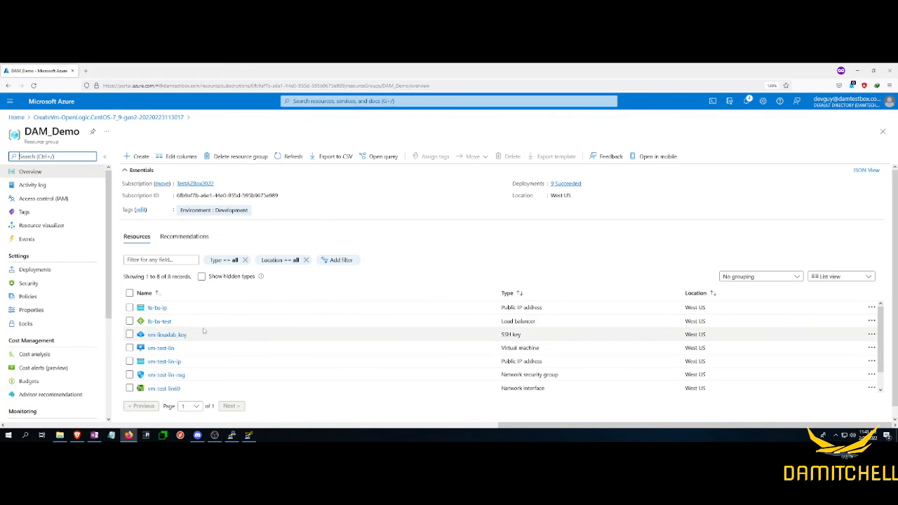
{"action": "scroll", "coordinate": [168, 336], "scroll_direction": "down", "scroll_amount": 1}
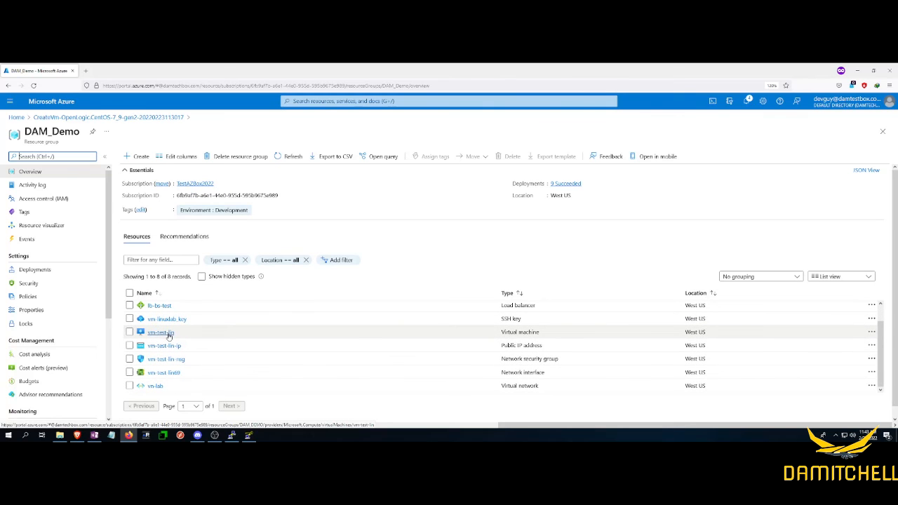
{"action": "left_click", "coordinate": [161, 332]}
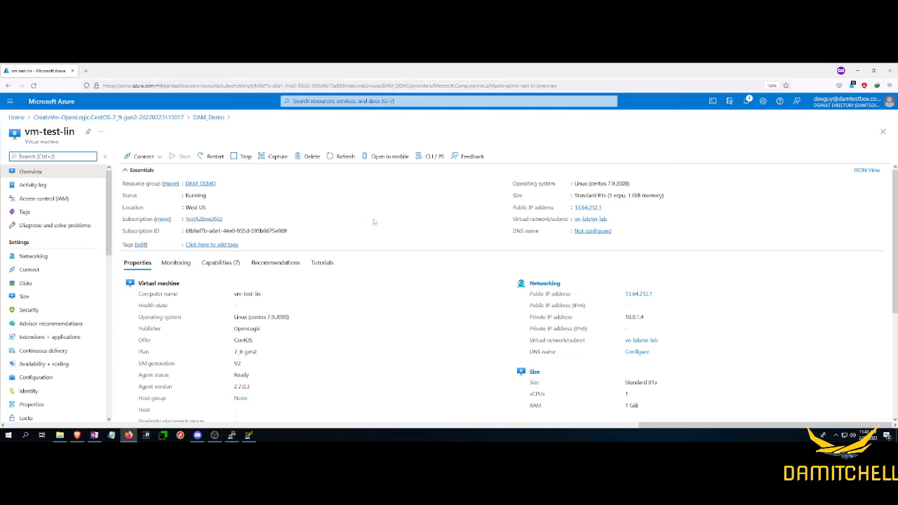
Copy the public IP address of vm-test-lin, load it in a new browser tab to test the web page, and return to the virtual machine
{"action": "mouse_move", "coordinate": [601, 212]}
{"action": "left_click", "coordinate": [607, 208]}
{"action": "left_click", "coordinate": [86, 70]}
{"action": "right_click", "coordinate": [134, 87]}
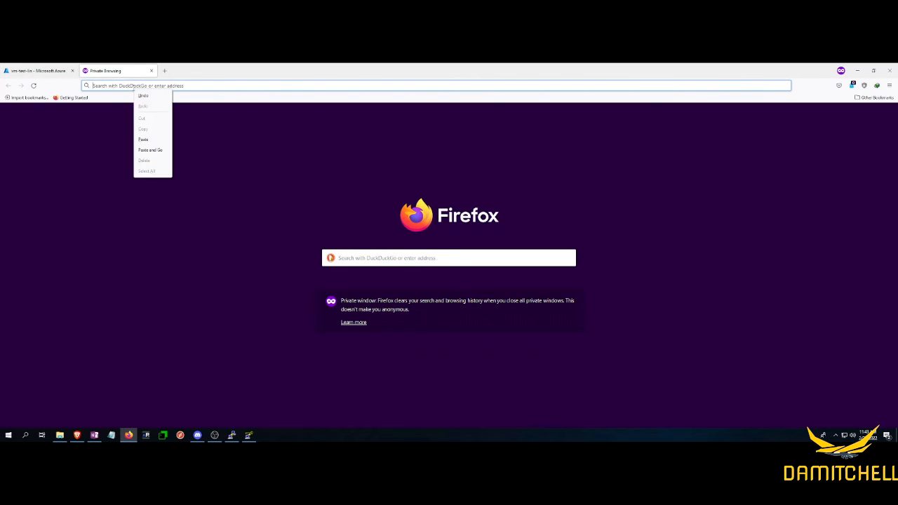
{"action": "left_click", "coordinate": [149, 150]}
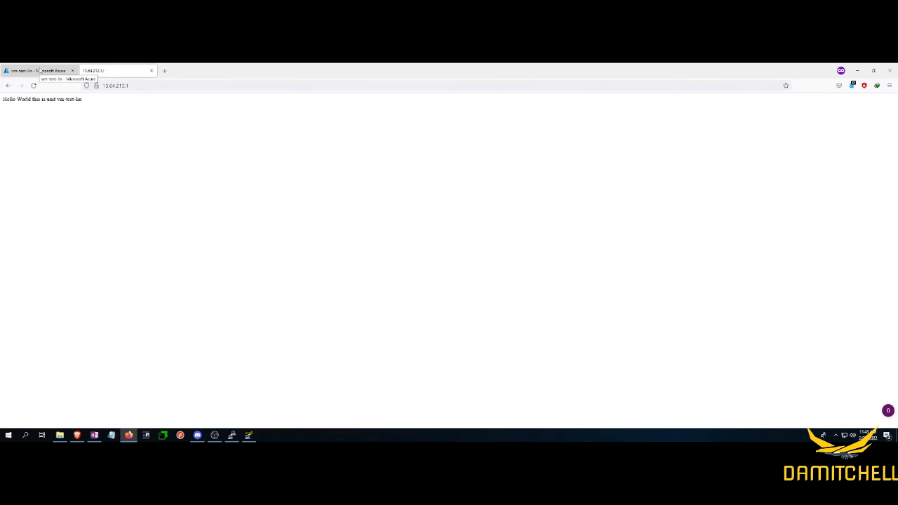
{"action": "left_click", "coordinate": [38, 70]}
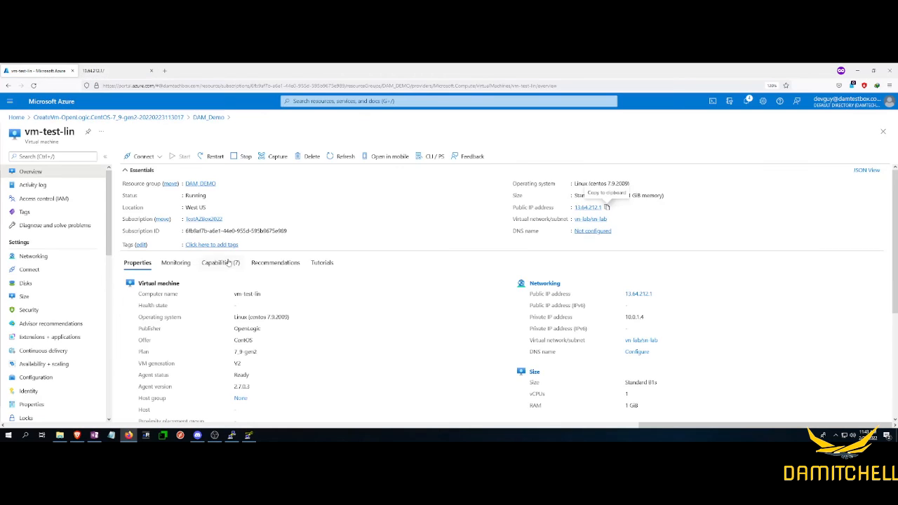